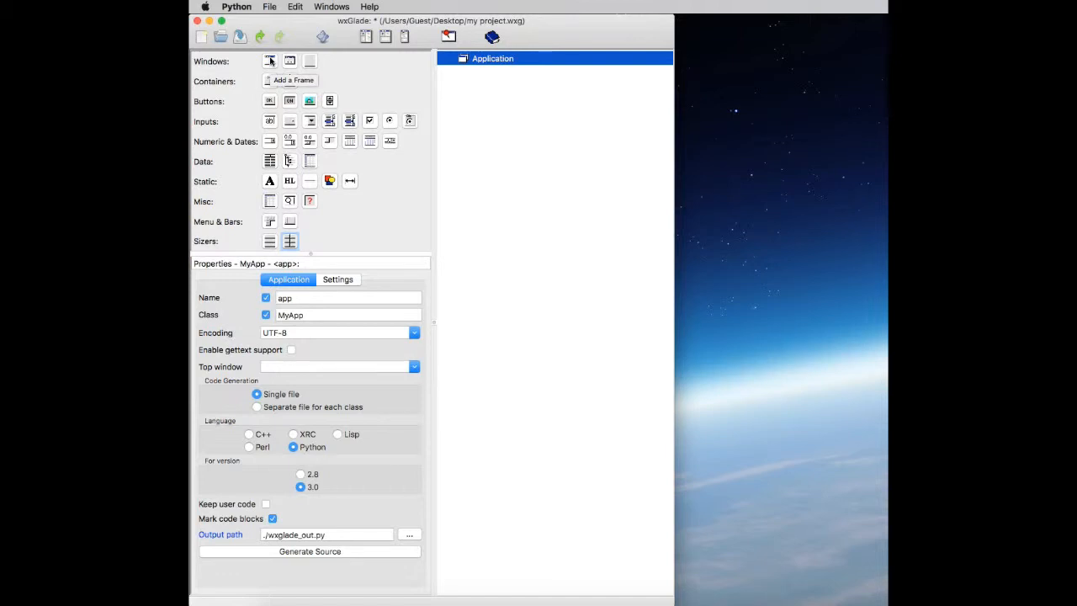
Add a wxFrame with the class MyFrame to the application and move its design window clear of the widget palette.
{"action": "left_click", "coordinate": [270, 60]}
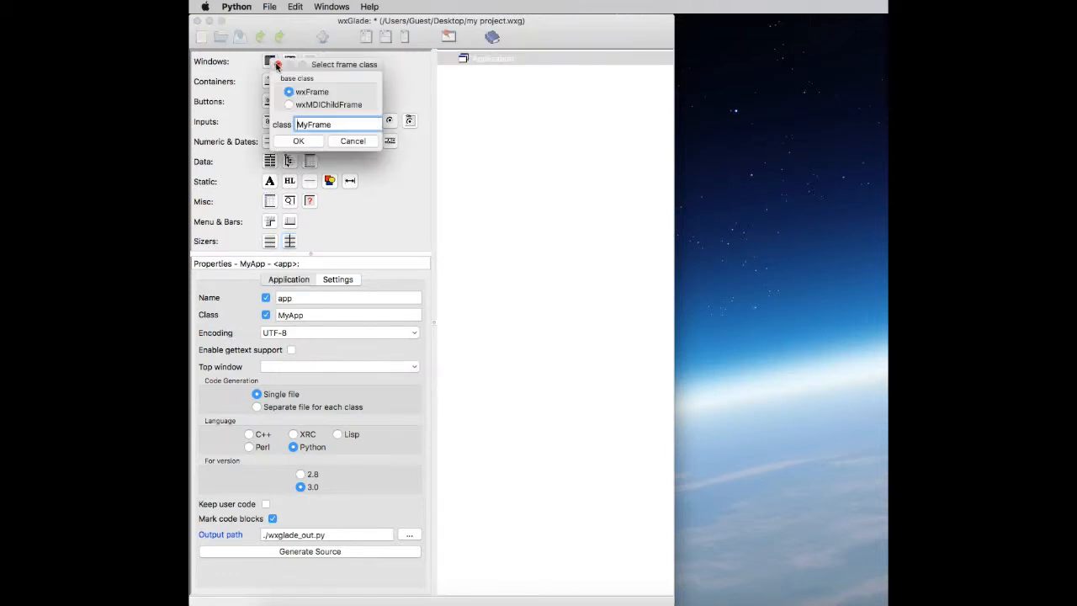
{"action": "left_click", "coordinate": [308, 143]}
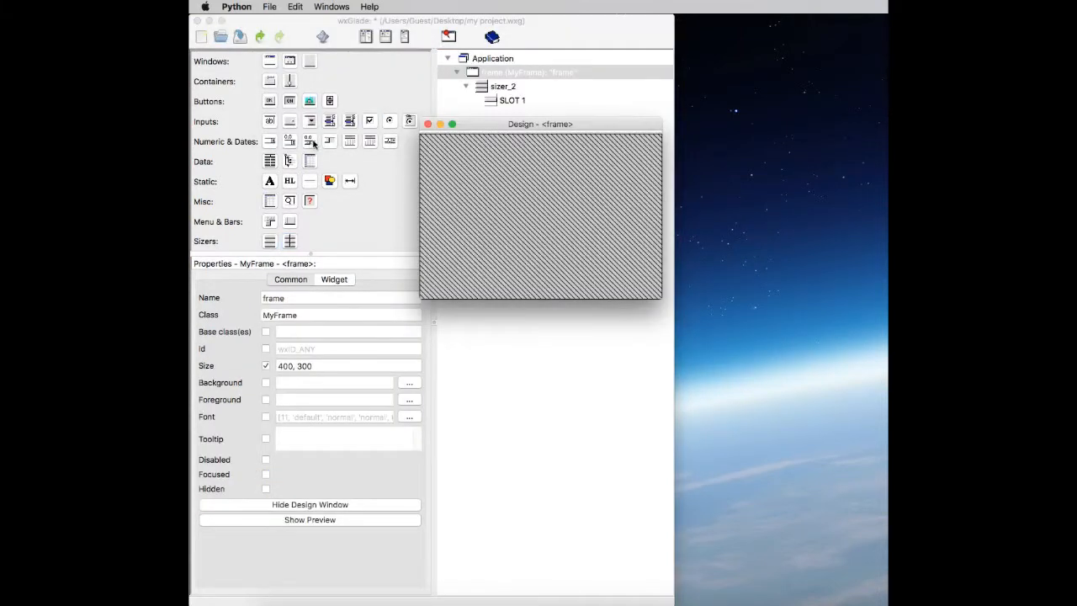
{"action": "left_click_drag", "start_coordinate": [476, 126], "coordinate": [565, 132]}
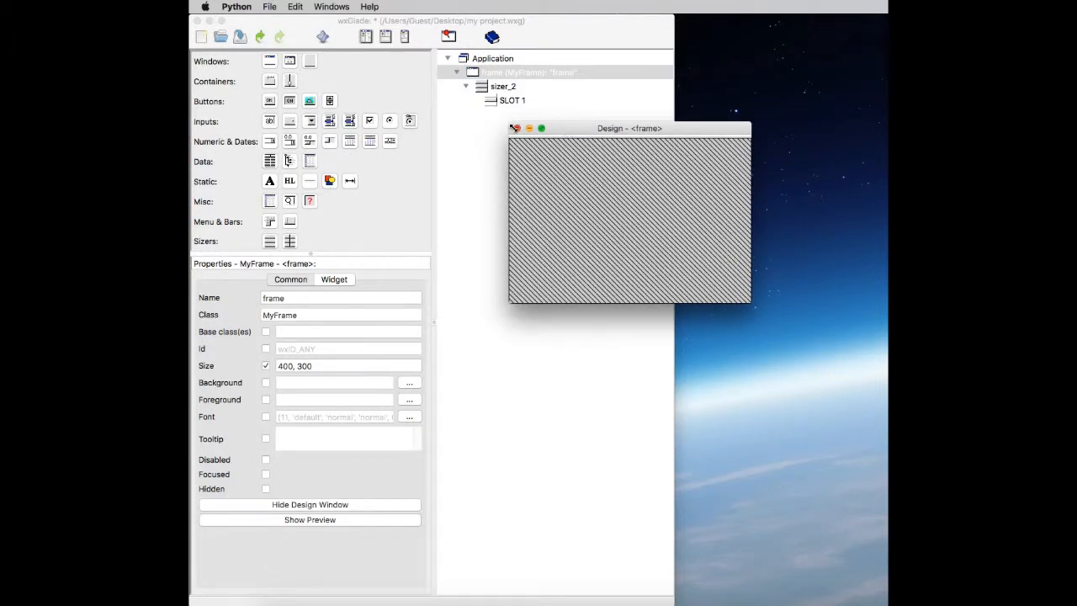
Fill the frame's empty slot with a Grid-type sizer of 10 rows and 10 columns.
{"action": "left_click", "coordinate": [289, 242]}
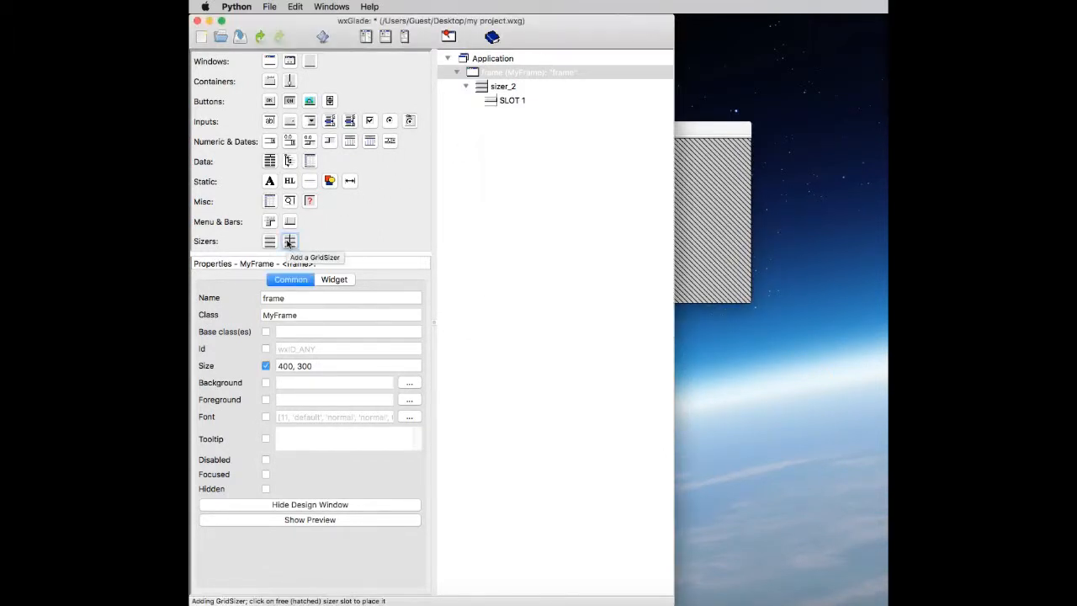
{"action": "left_click", "coordinate": [688, 200]}
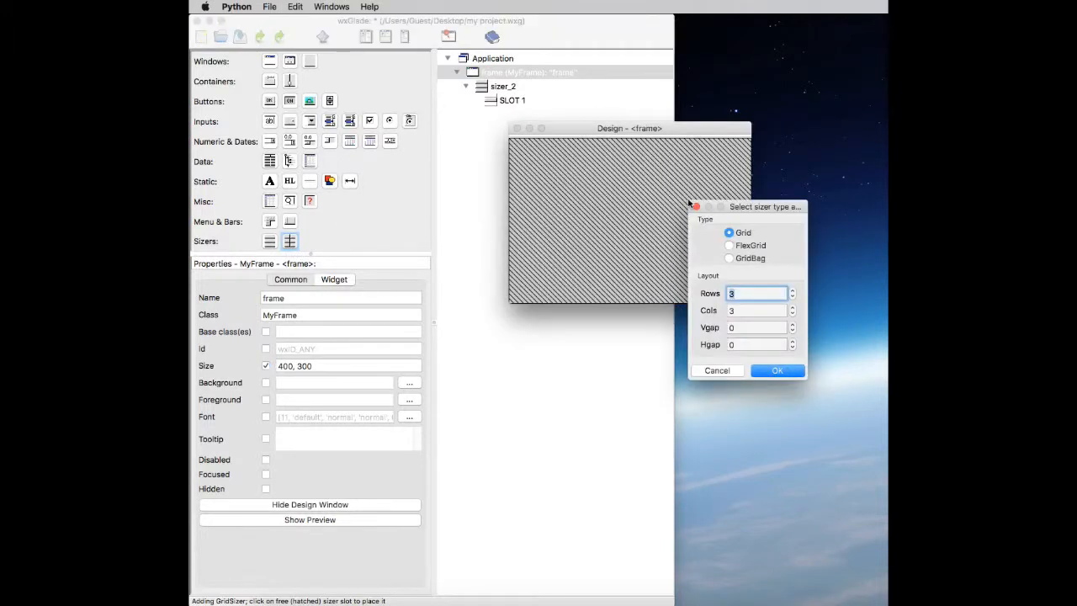
{"action": "type", "text": "10"}
{"action": "key", "text": "Tab"}
{"action": "type", "text": "10"}
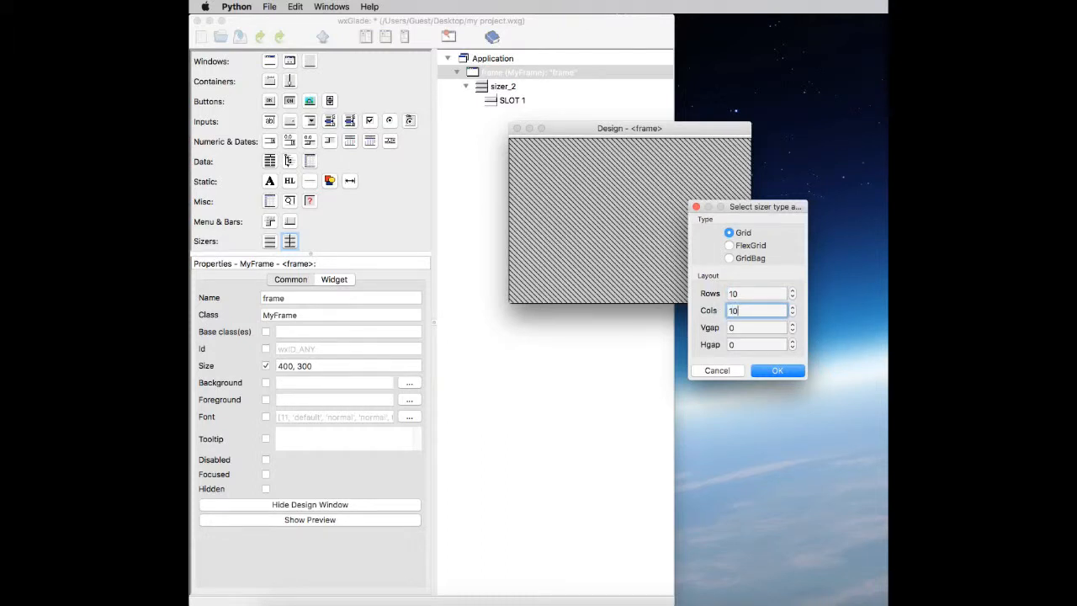
{"action": "left_click", "coordinate": [778, 371]}
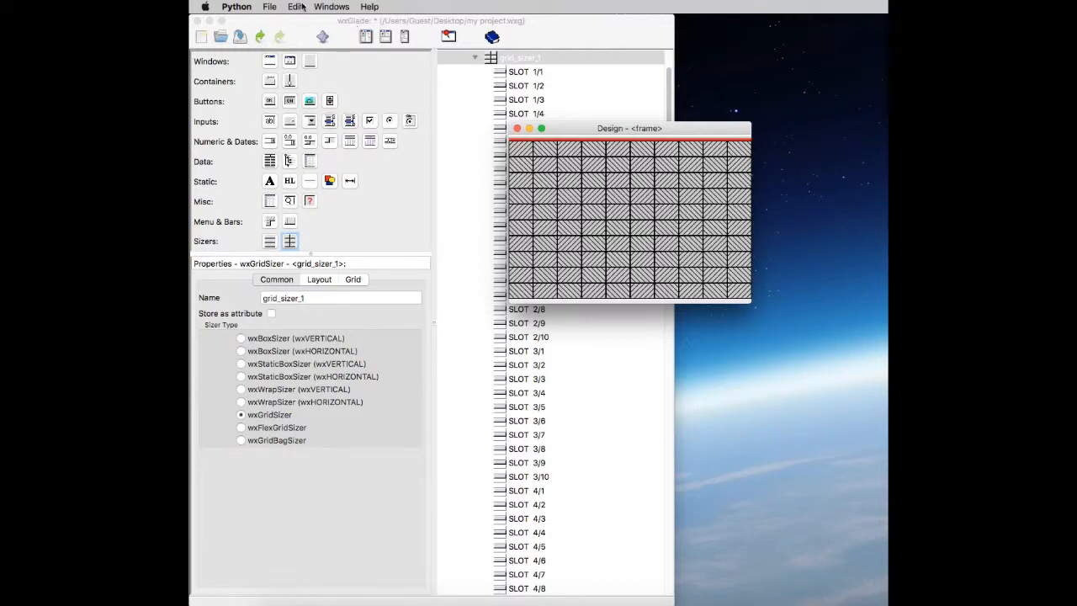
Save the wxGlade project.
{"action": "left_click", "coordinate": [271, 6]}
{"action": "left_click", "coordinate": [286, 59]}
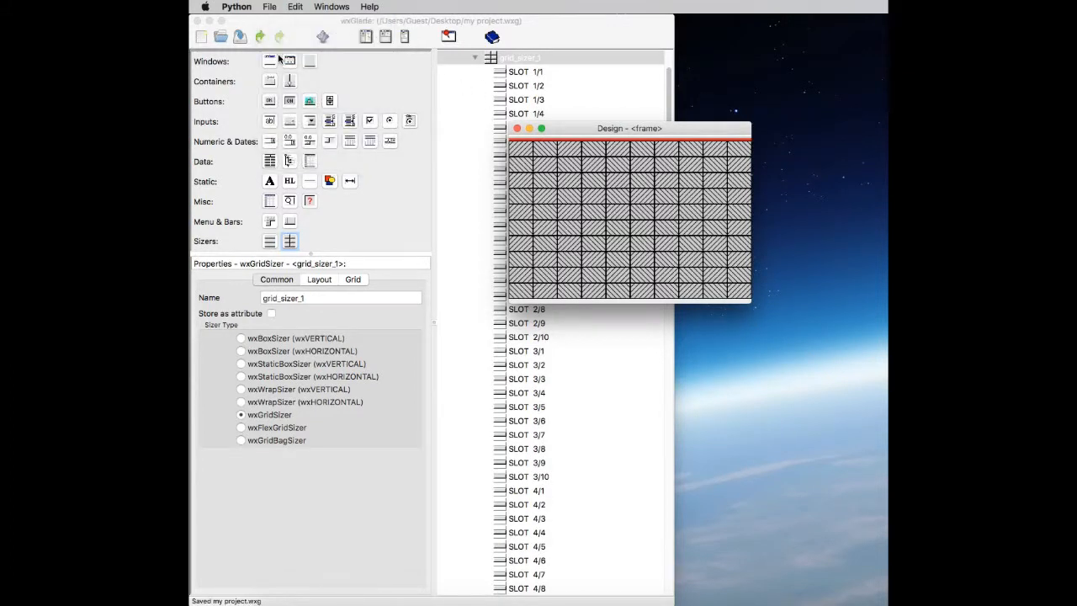
{"action": "left_click", "coordinate": [445, 40]}
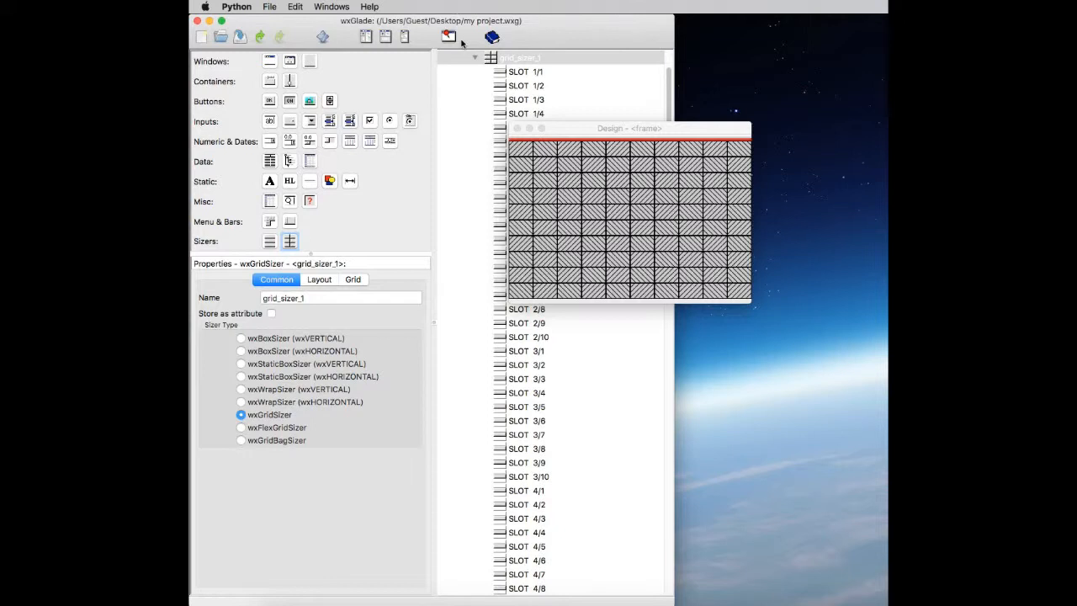
Place a static text reading "Name:" in row 3, column 3 of the grid, with a text control in column 4 beside it.
{"action": "left_click", "coordinate": [269, 182]}
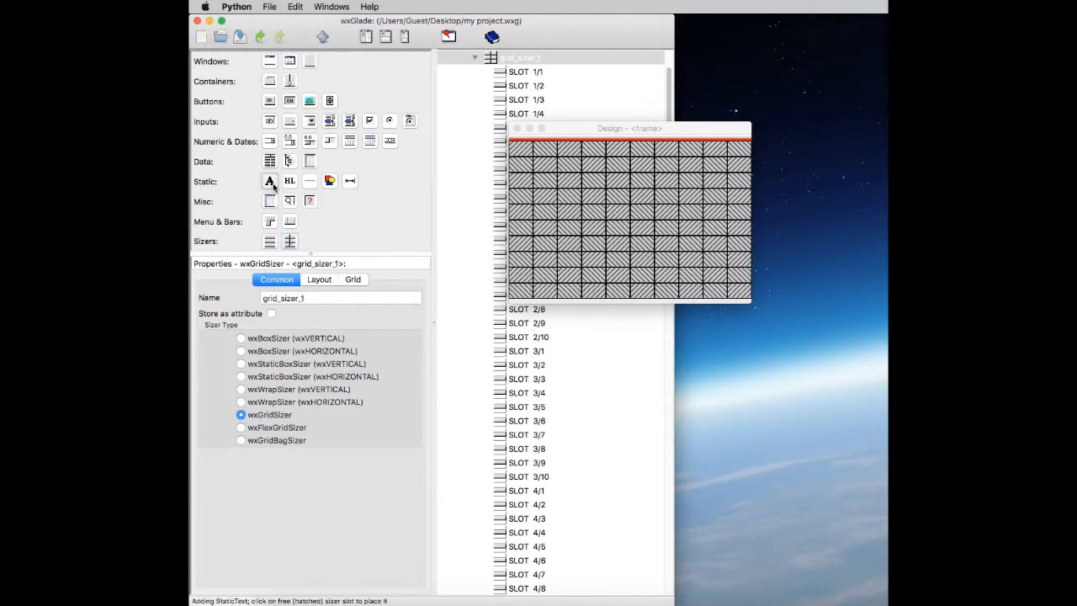
{"action": "left_click", "coordinate": [561, 179]}
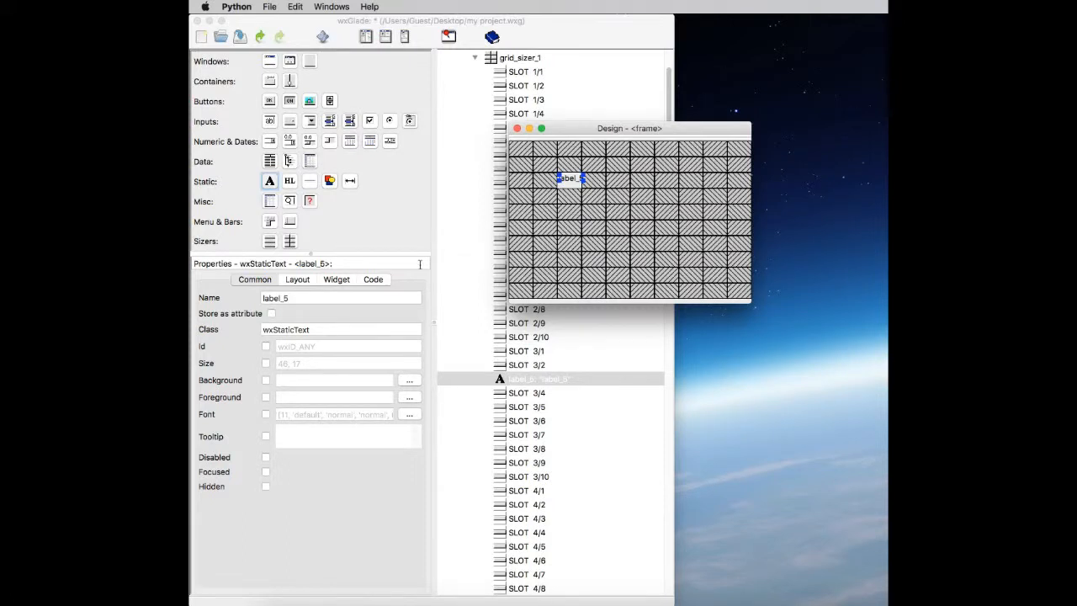
{"action": "left_click", "coordinate": [337, 282]}
{"action": "left_click", "coordinate": [337, 282]}
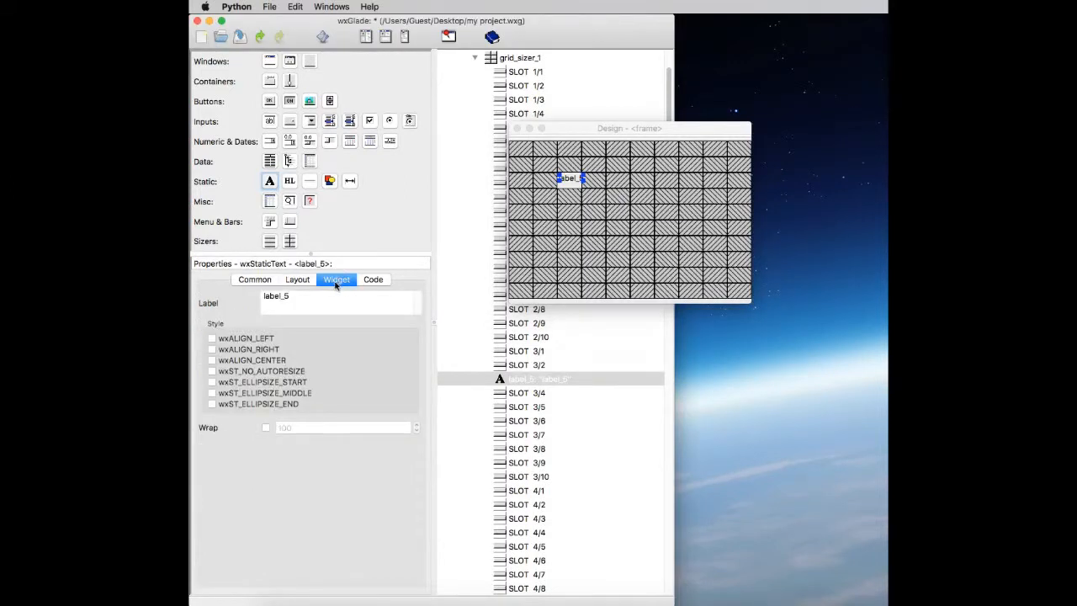
{"action": "left_click_drag", "start_coordinate": [313, 299], "coordinate": [251, 299]}
{"action": "type", "text": "Name:"}
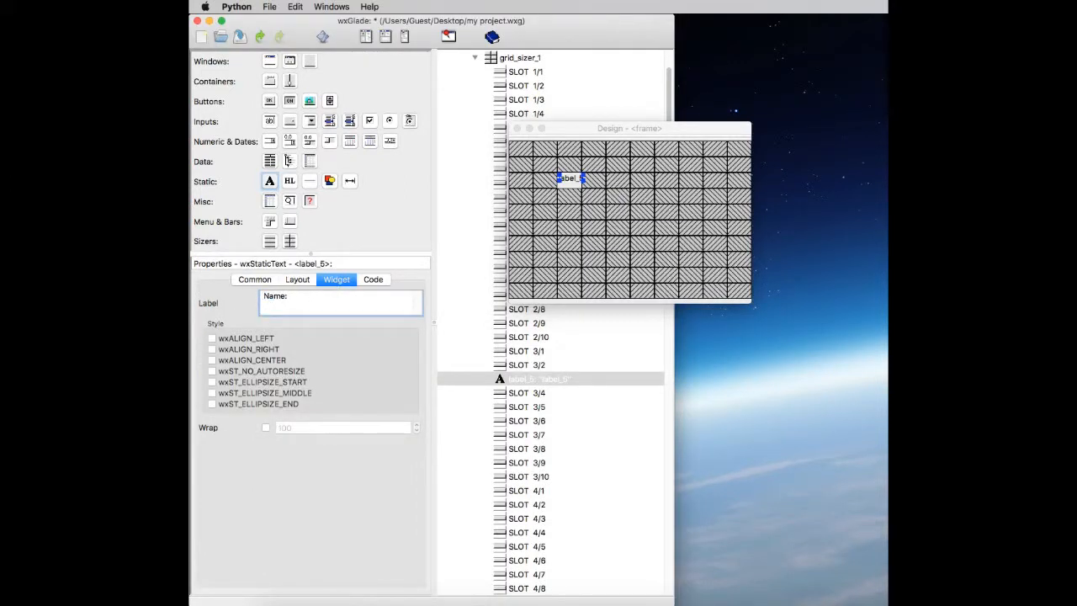
{"action": "left_click", "coordinate": [562, 178]}
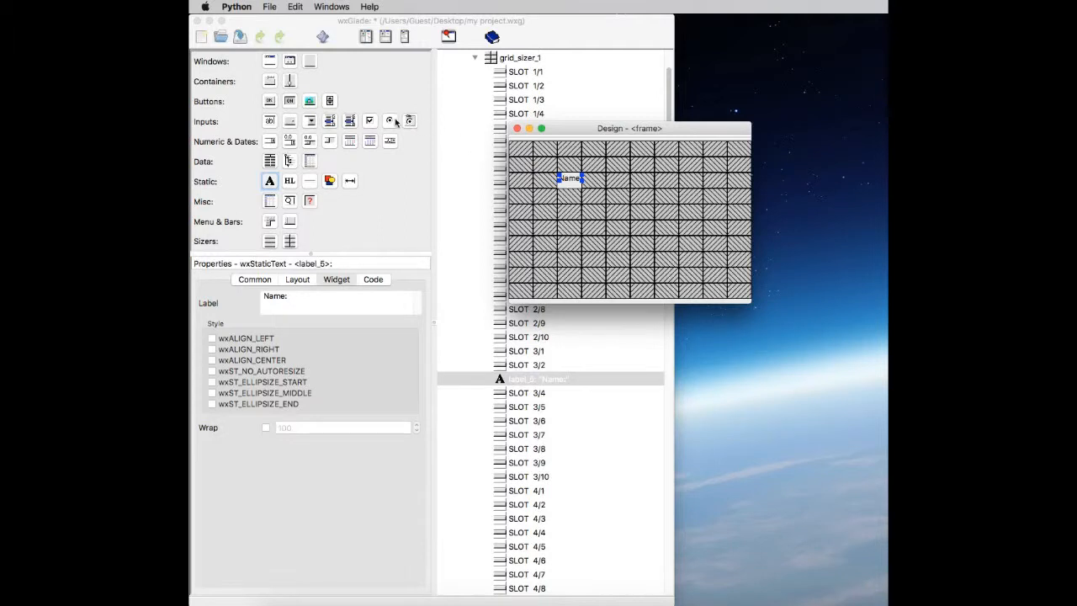
{"action": "left_click", "coordinate": [269, 121]}
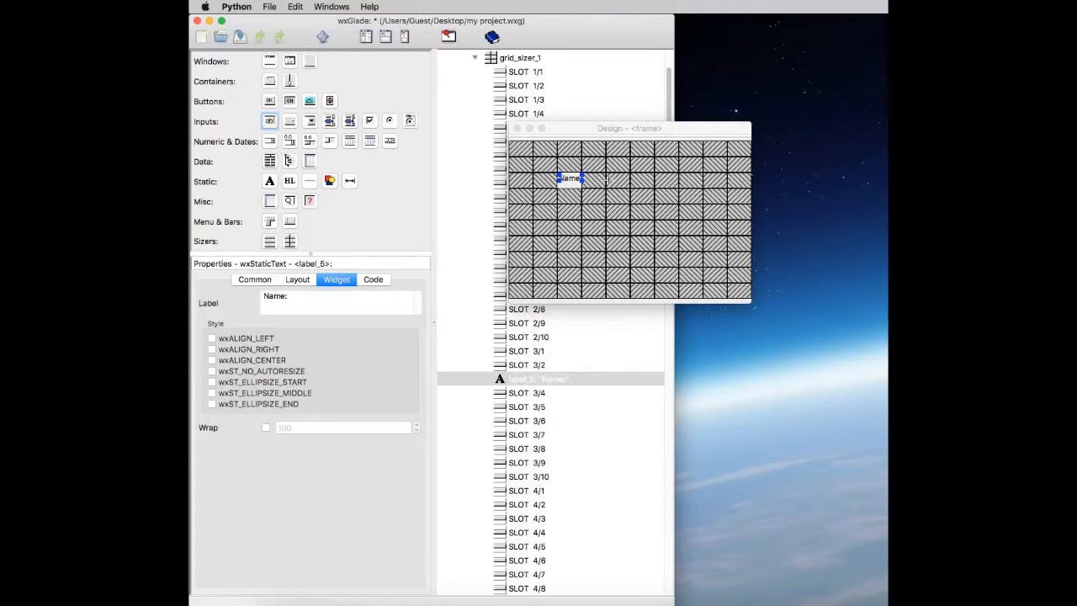
{"action": "left_click", "coordinate": [600, 178]}
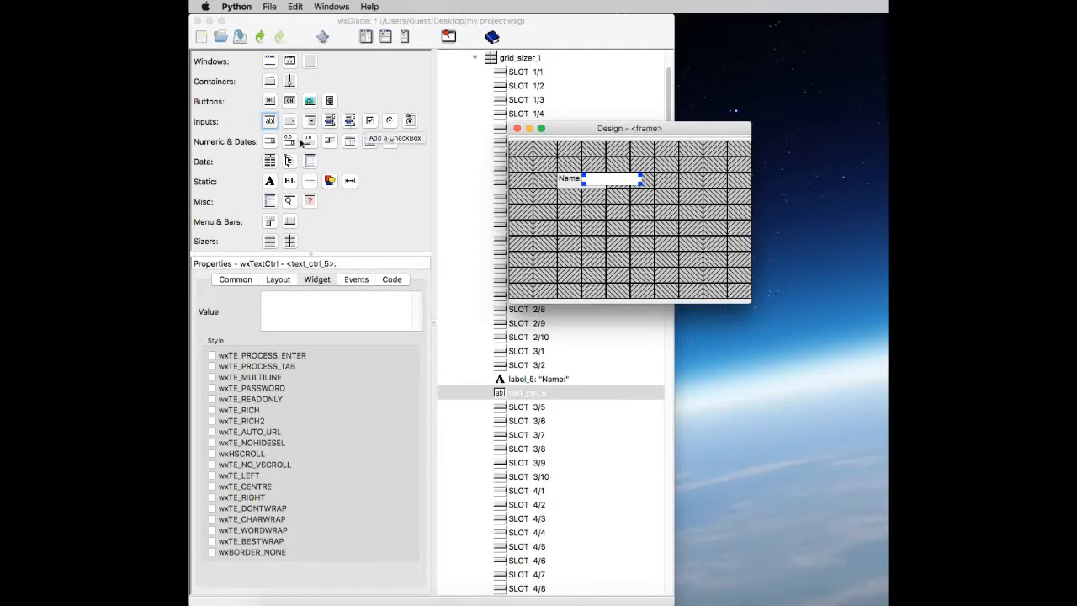
Place a static text in row 4, column 2 of the grid and set its label to "Address:".
{"action": "left_click", "coordinate": [270, 181]}
{"action": "left_click", "coordinate": [543, 195]}
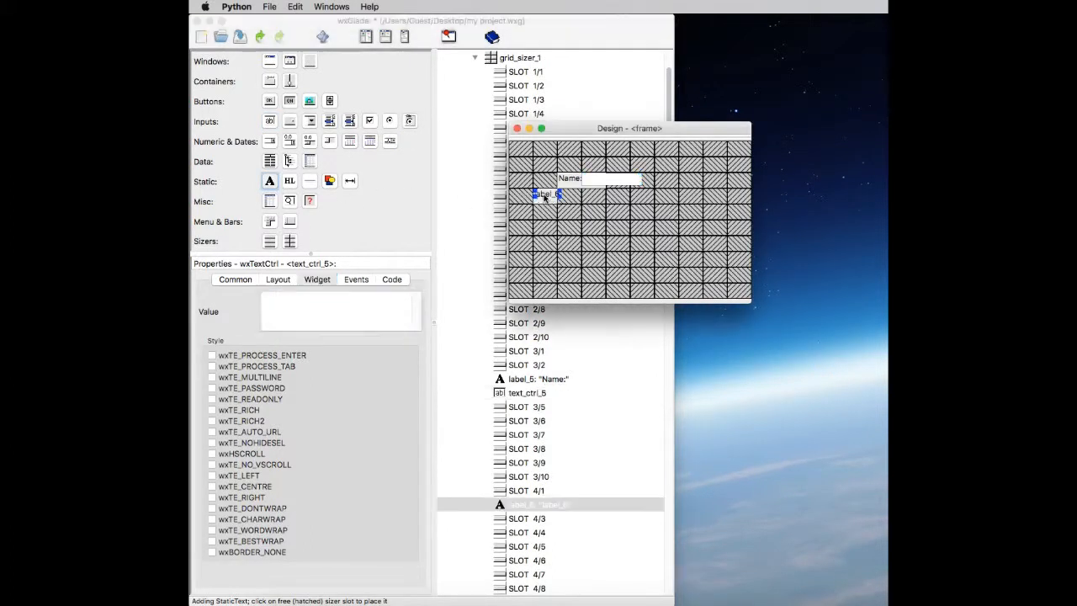
{"action": "left_click", "coordinate": [310, 295]}
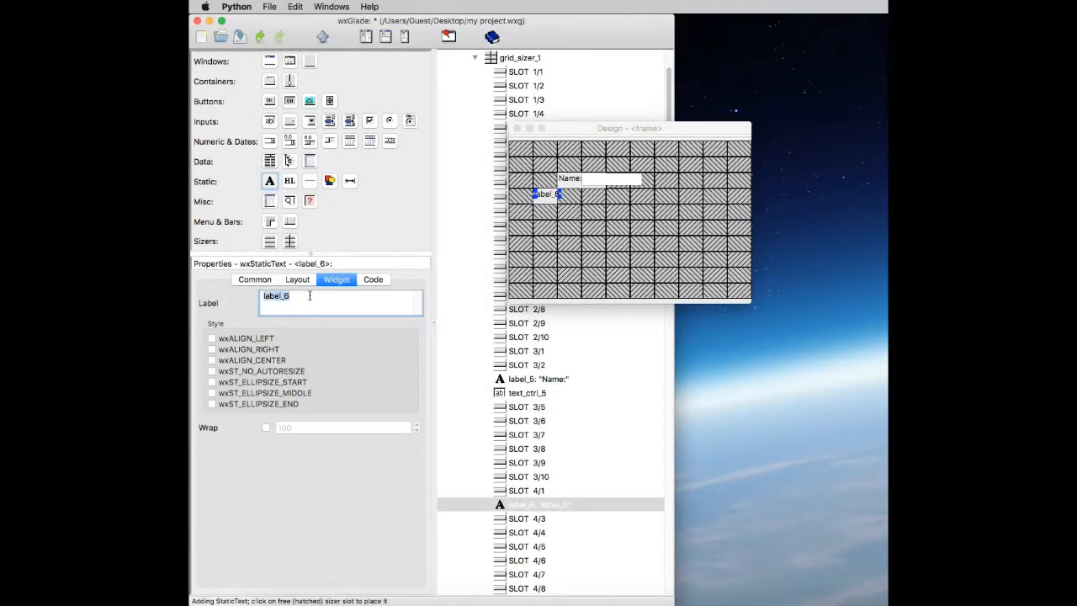
{"action": "type", "text": "Addres"}
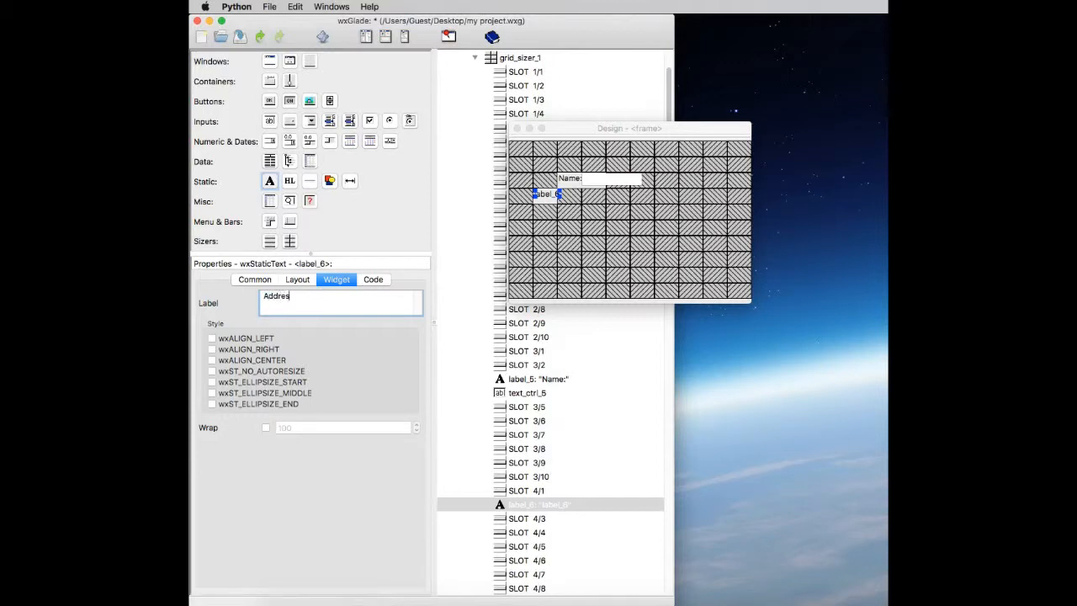
{"action": "type", "text": "s:"}
Place a static text in row 5, column 1 of the grid and set its label to "Phone Number:".
{"action": "left_click", "coordinate": [270, 181]}
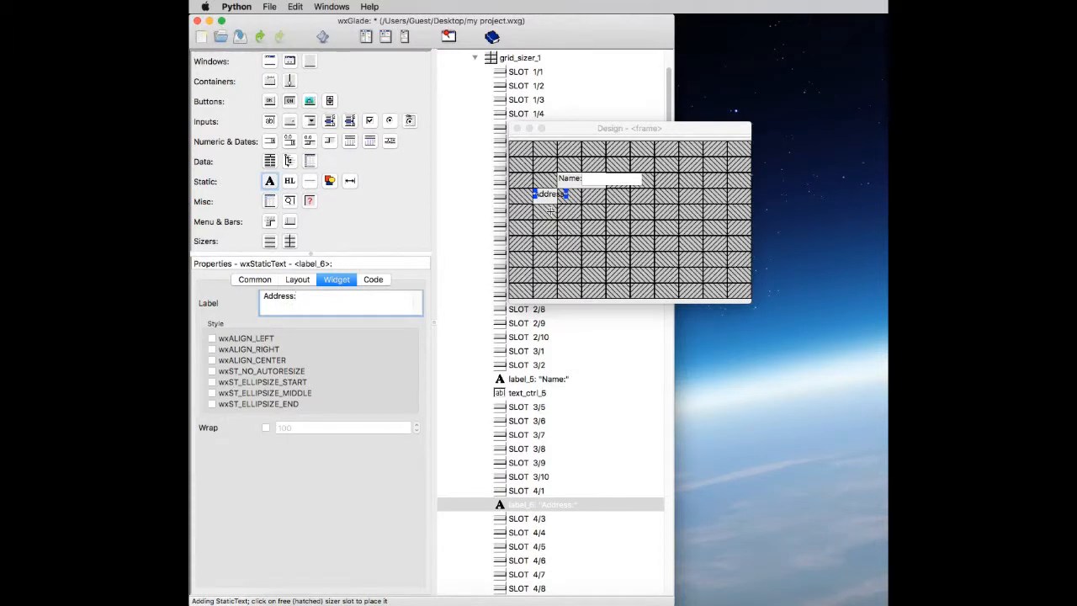
{"action": "left_click", "coordinate": [521, 210]}
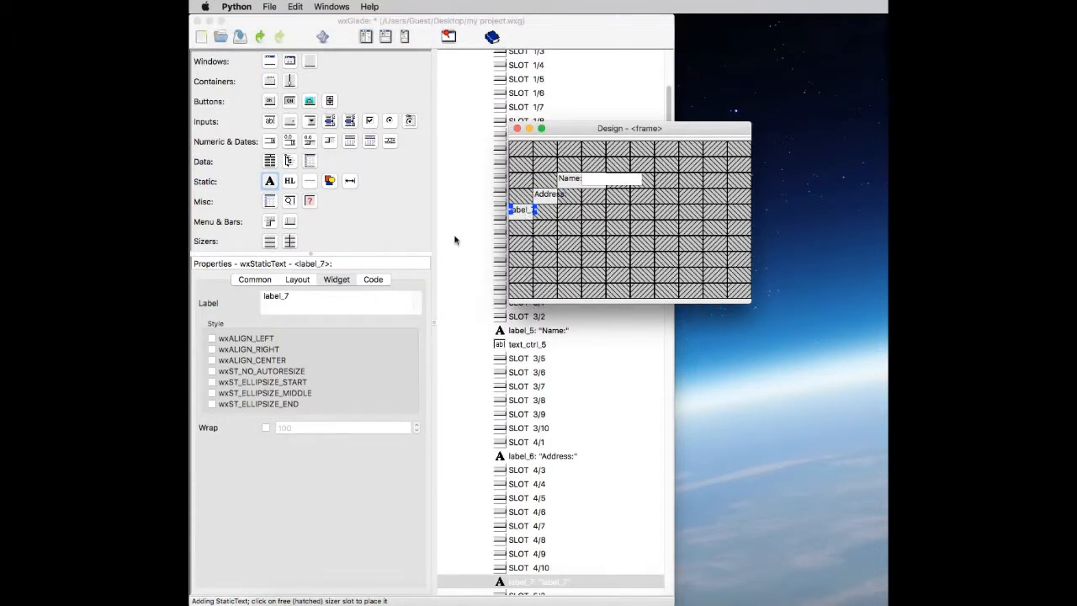
{"action": "left_click", "coordinate": [326, 296]}
{"action": "type", "text": "Phone Number:"}
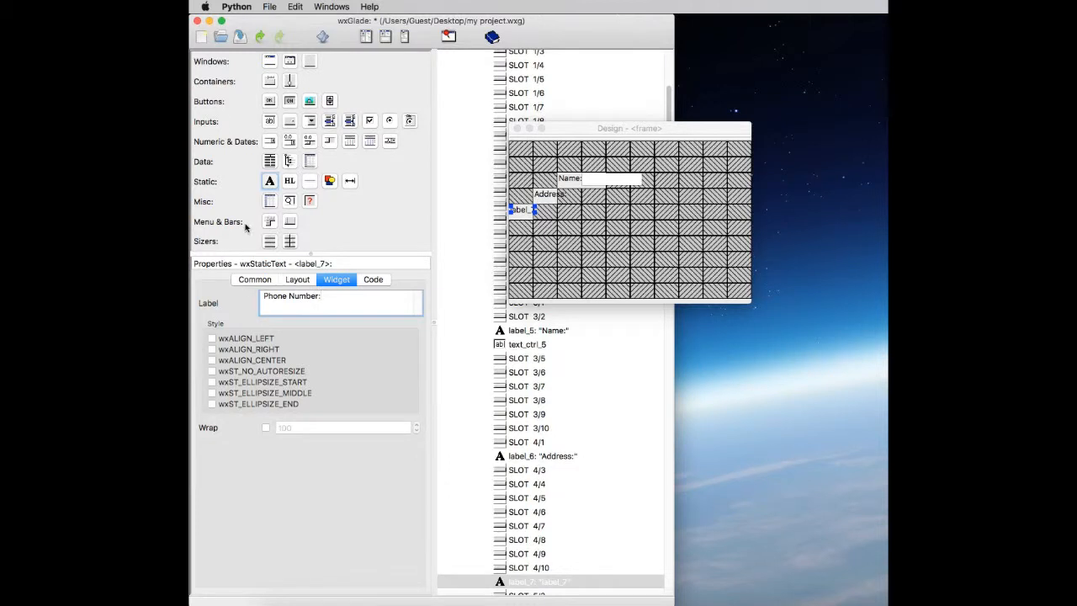
Place a static text in row 6, column 2 of the grid and set its label to "Gender:".
{"action": "left_click", "coordinate": [269, 182]}
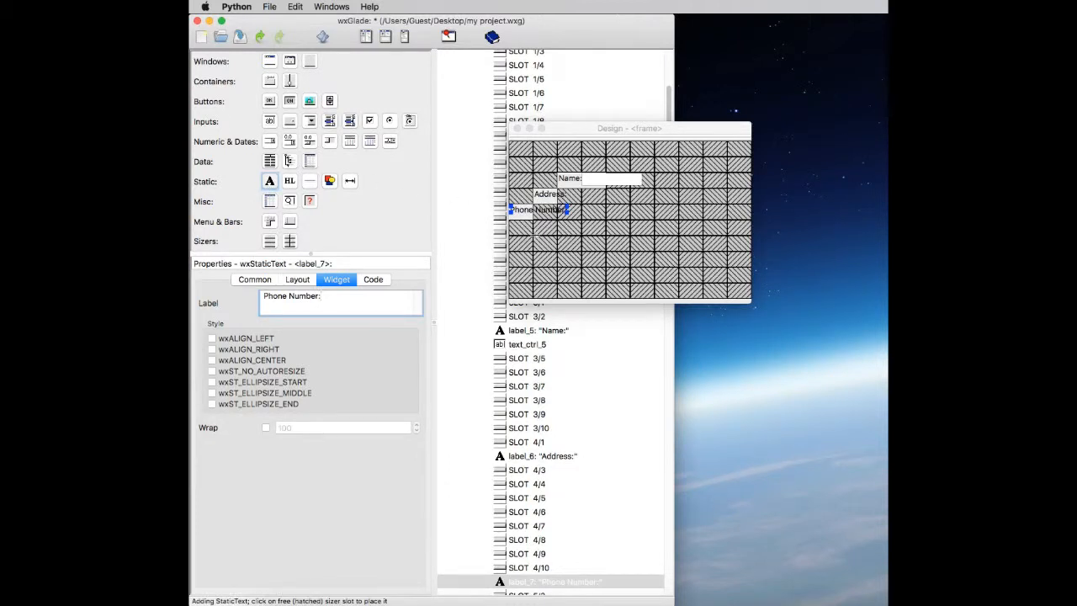
{"action": "left_click", "coordinate": [539, 232]}
{"action": "left_click_drag", "start_coordinate": [335, 293], "coordinate": [260, 295]}
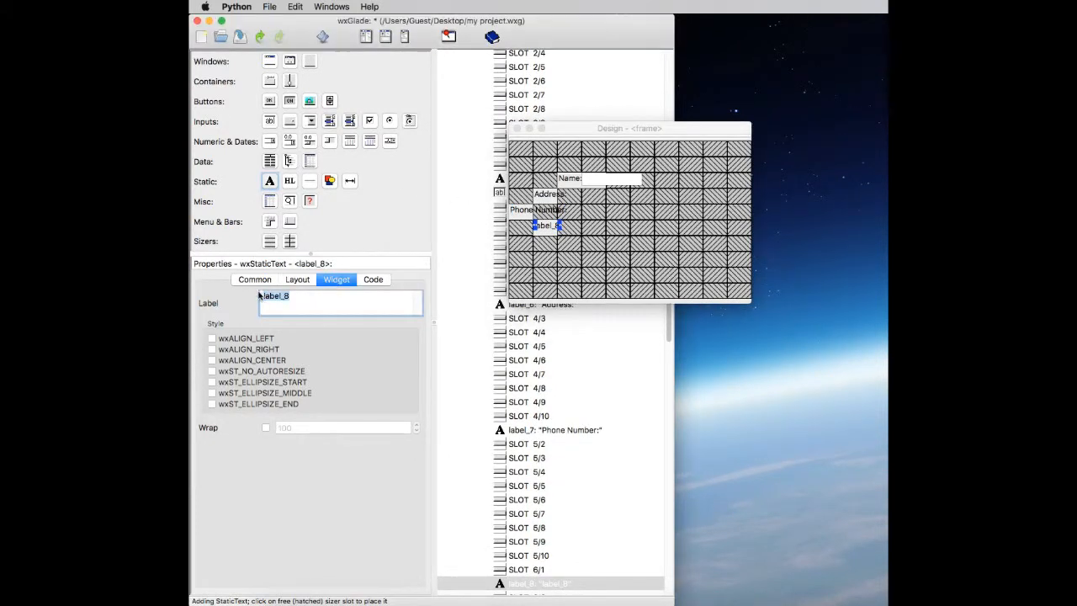
{"action": "type", "text": "Gender"}
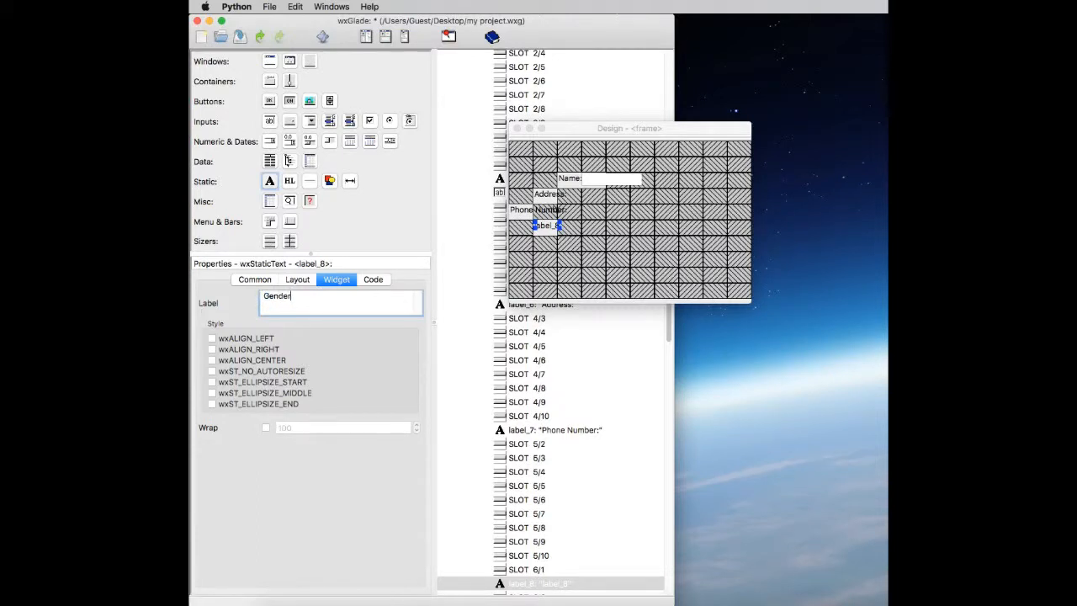
{"action": "type", "text": ":"}
{"action": "left_click", "coordinate": [548, 234]}
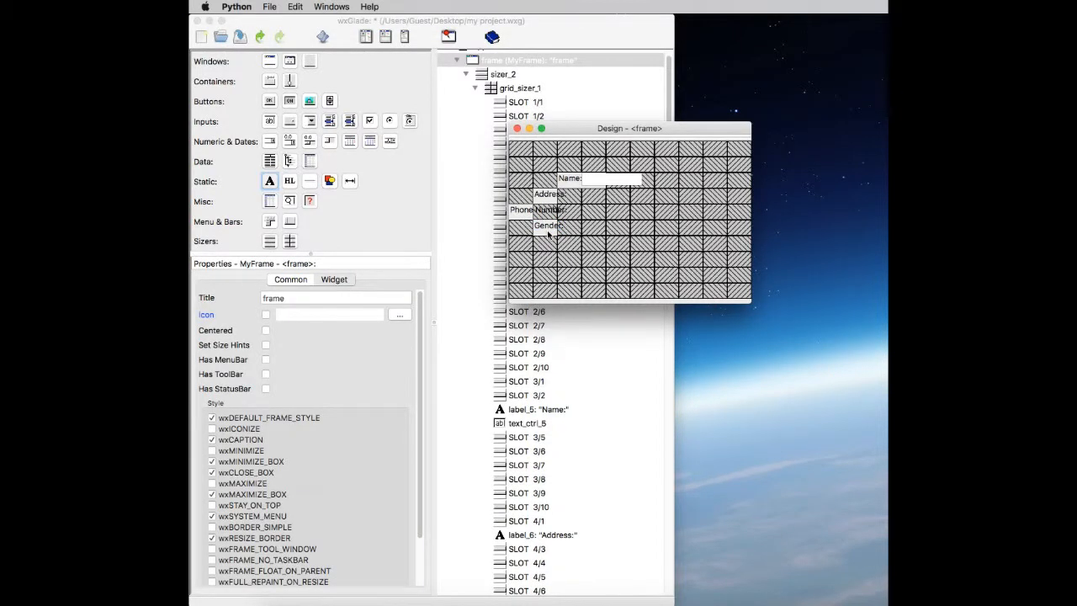
Add a static text labelled "Age:" in row 7 of the grid and position it in column 3.
{"action": "left_click", "coordinate": [271, 182]}
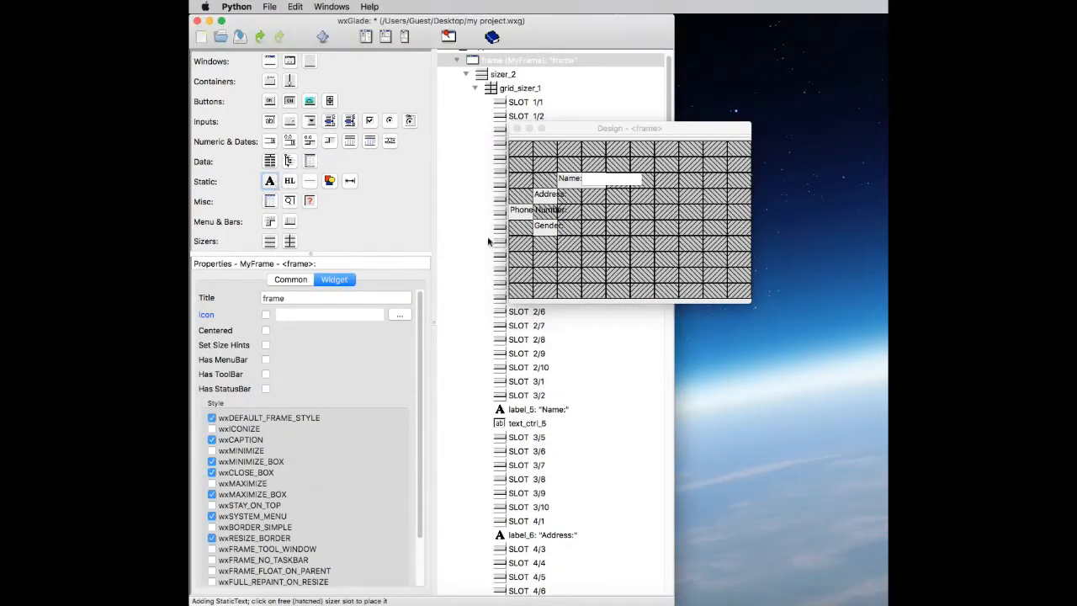
{"action": "left_click", "coordinate": [592, 249]}
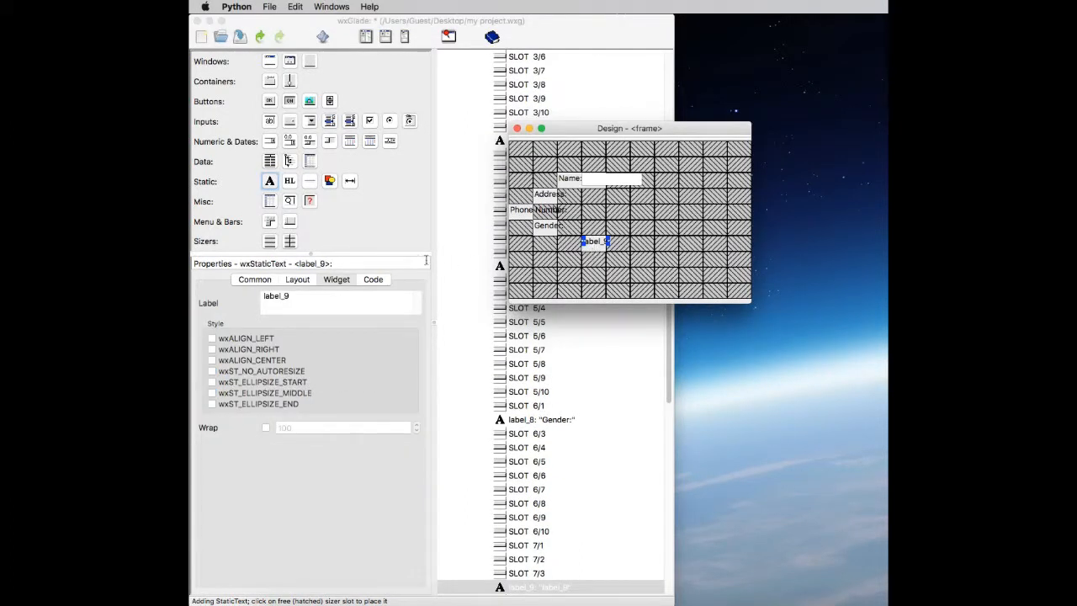
{"action": "left_click", "coordinate": [317, 295]}
{"action": "type", "text": "Age:"}
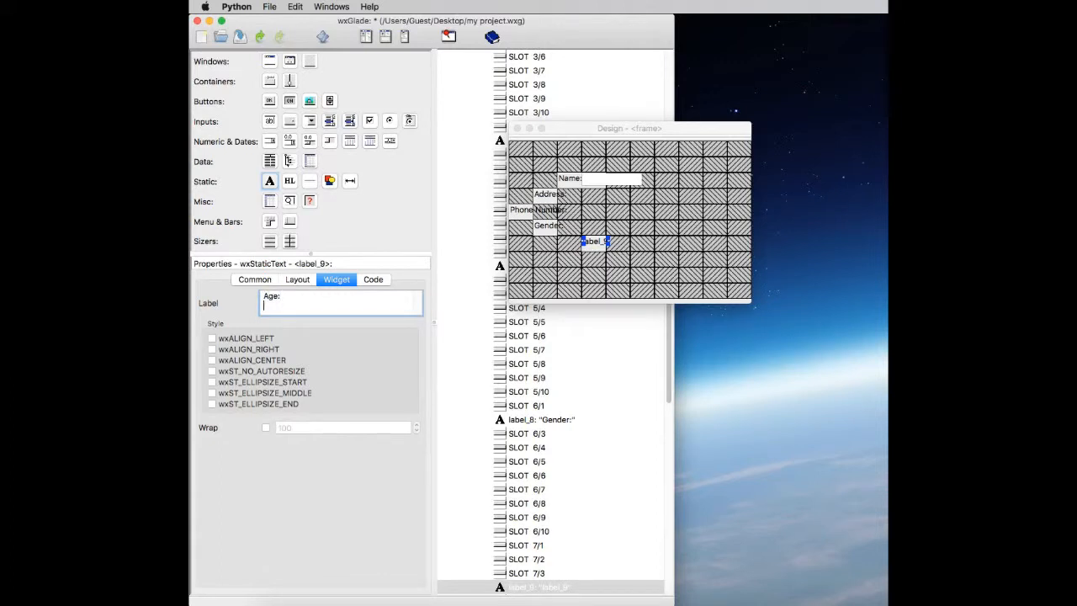
{"action": "left_click", "coordinate": [593, 241]}
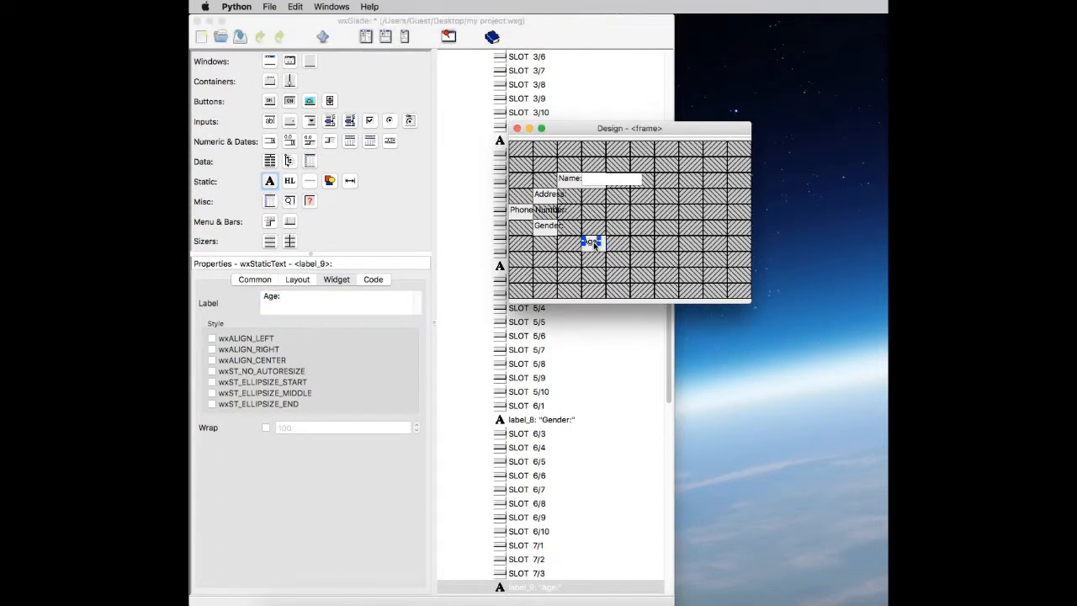
{"action": "left_click_drag", "start_coordinate": [593, 242], "coordinate": [571, 240]}
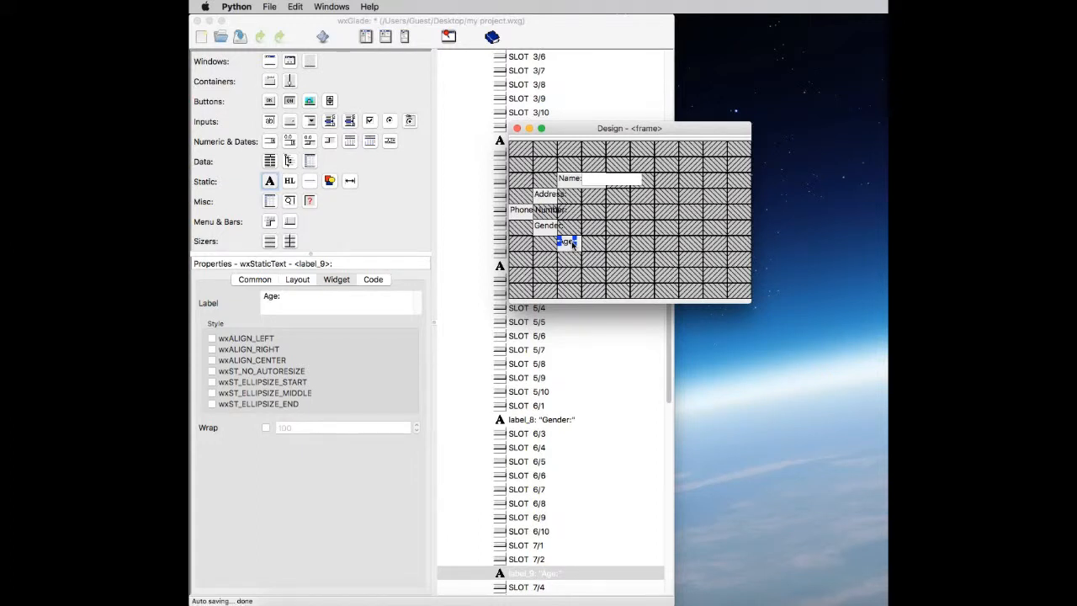
Place text inputs in column 4 of the grid beside the Address, Phone Number, Gender and Age labels.
{"action": "left_click", "coordinate": [269, 120]}
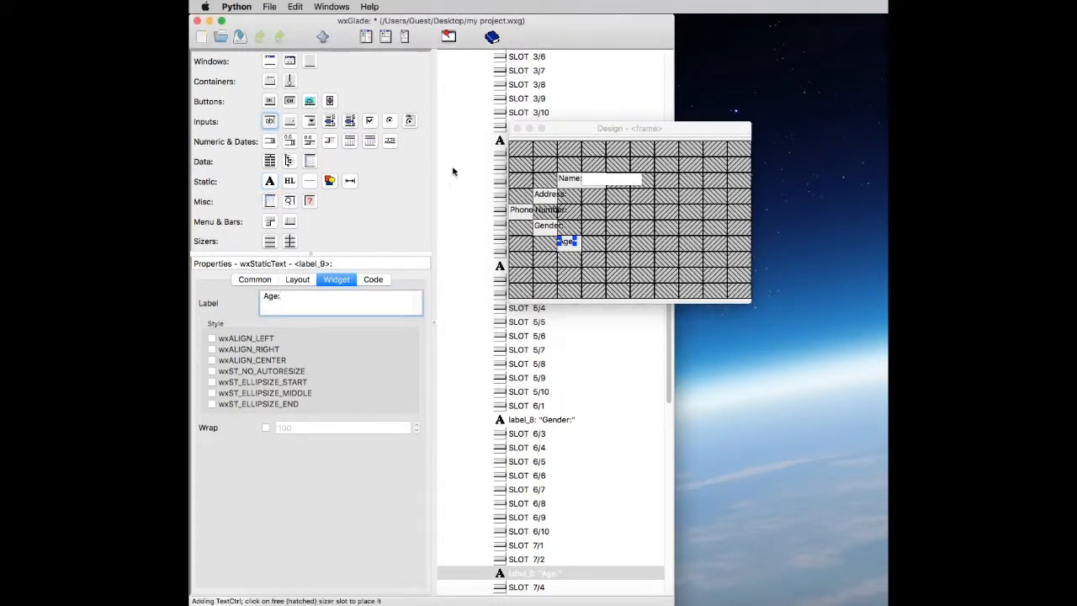
{"action": "left_click", "coordinate": [591, 194]}
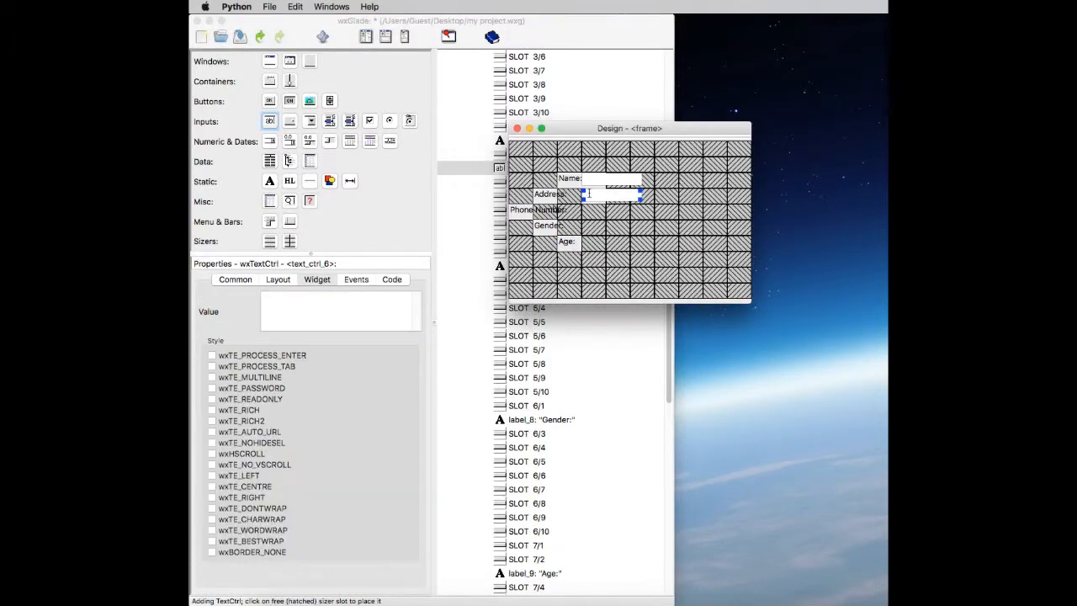
{"action": "left_click", "coordinate": [271, 122]}
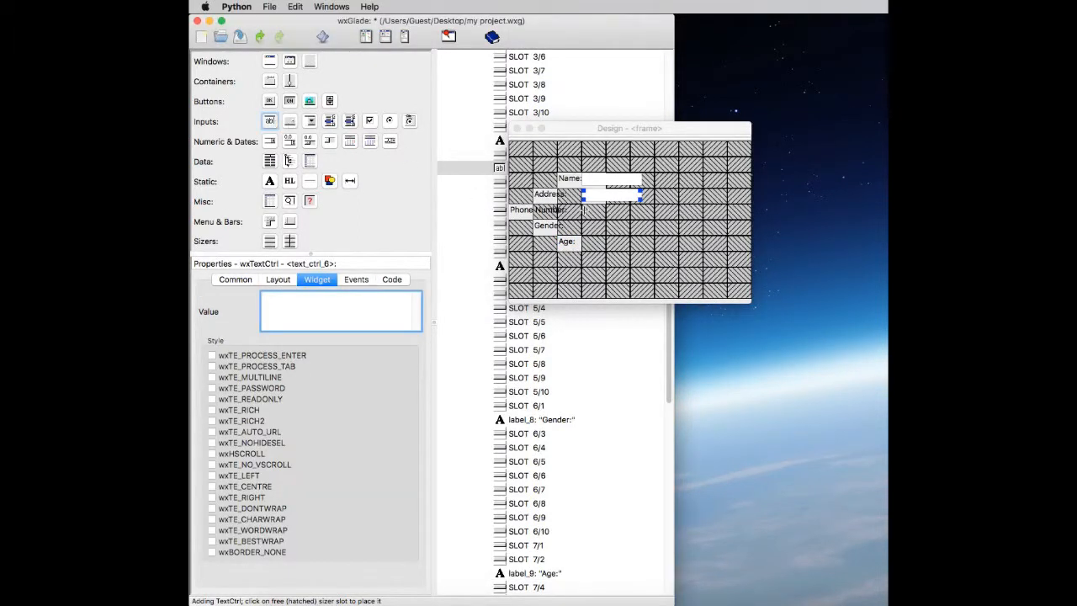
{"action": "left_click", "coordinate": [582, 210]}
{"action": "left_click", "coordinate": [271, 122]}
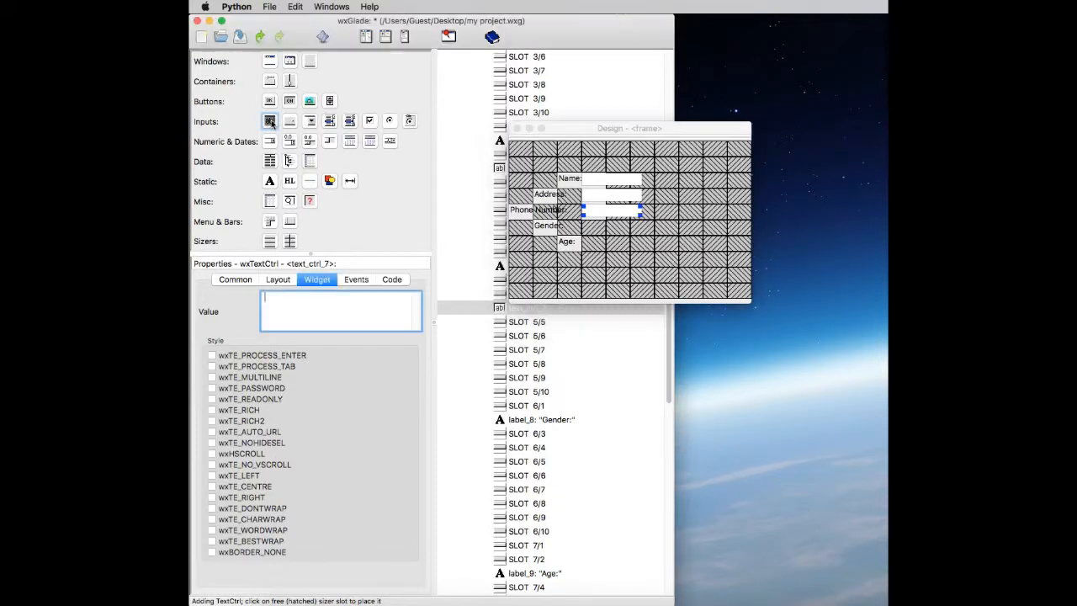
{"action": "left_click", "coordinate": [593, 223]}
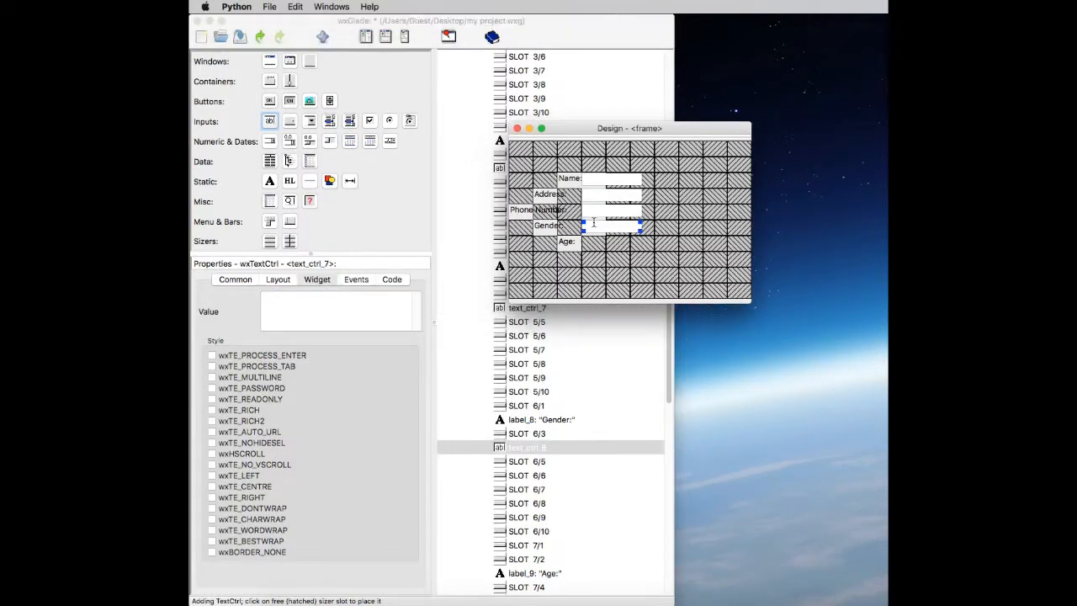
{"action": "left_click", "coordinate": [271, 122]}
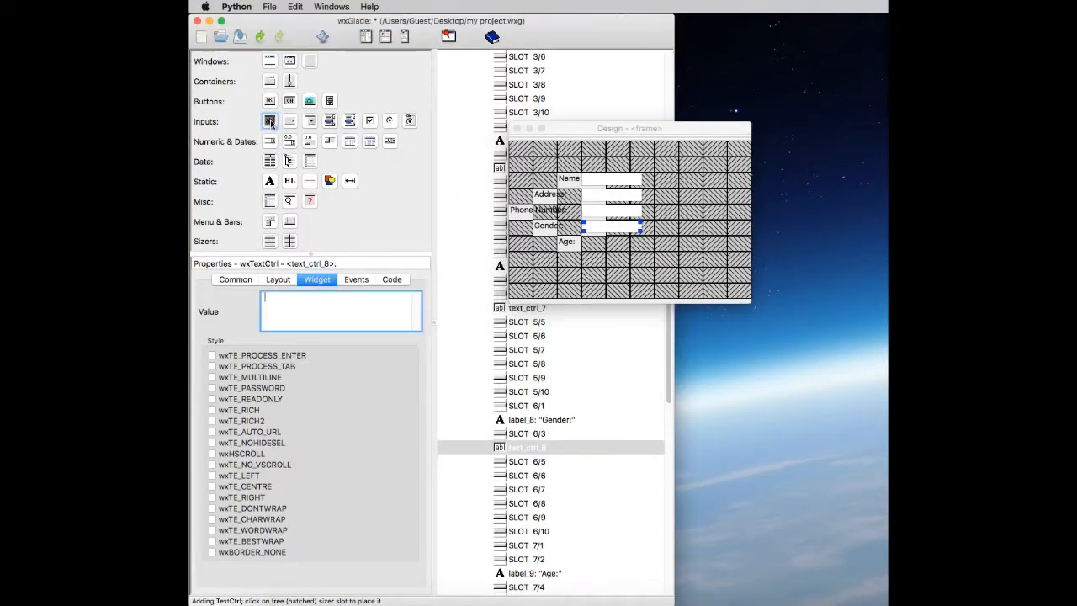
{"action": "left_click", "coordinate": [596, 239]}
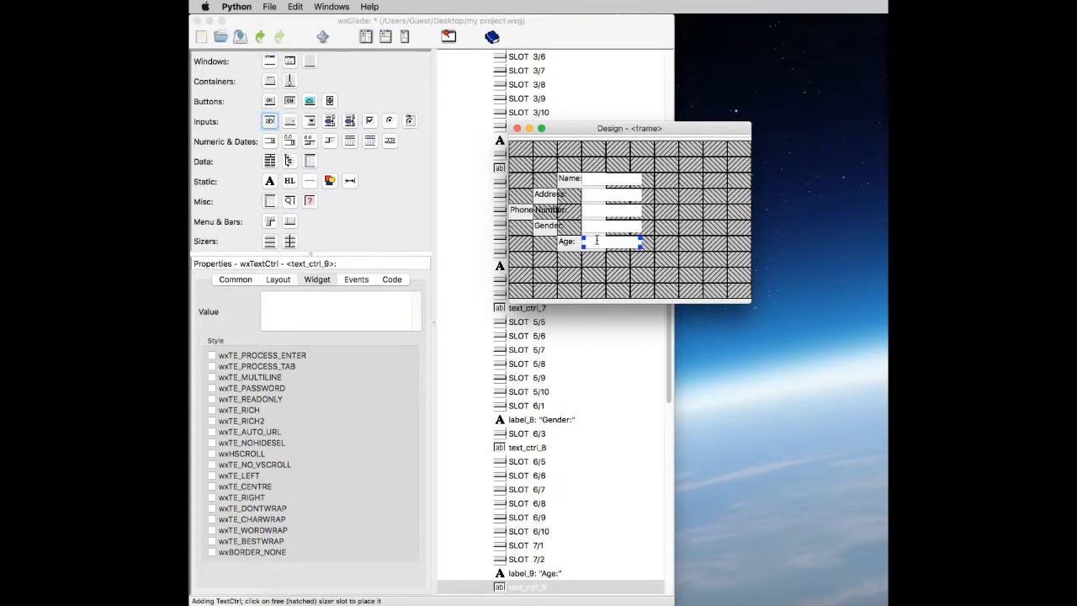
Give the Address label a left border (wxLEFT) of 22 in its layout properties.
{"action": "left_click", "coordinate": [549, 194]}
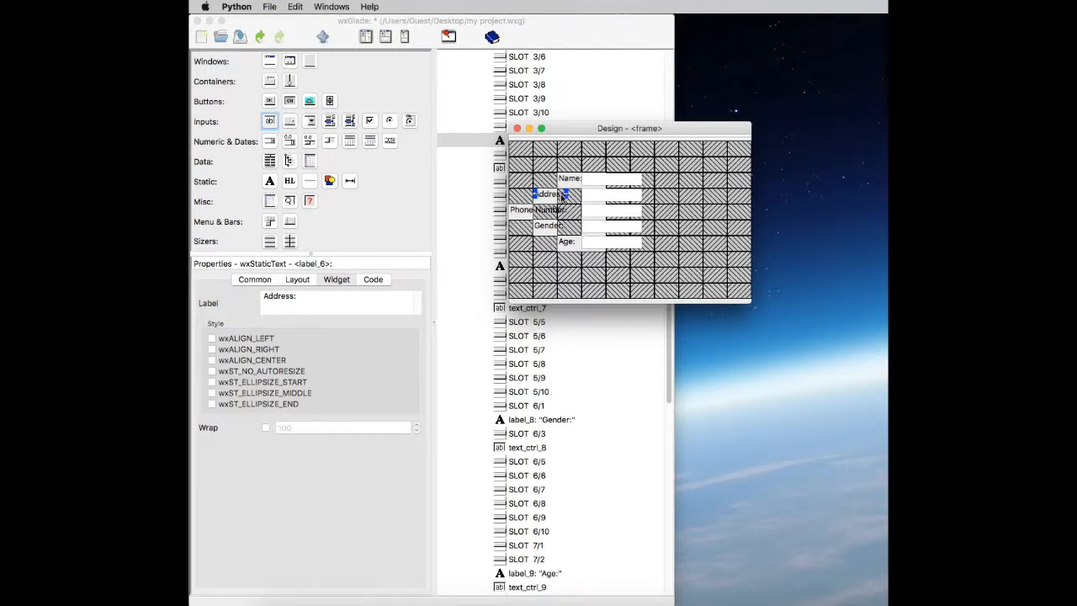
{"action": "left_click", "coordinate": [301, 282]}
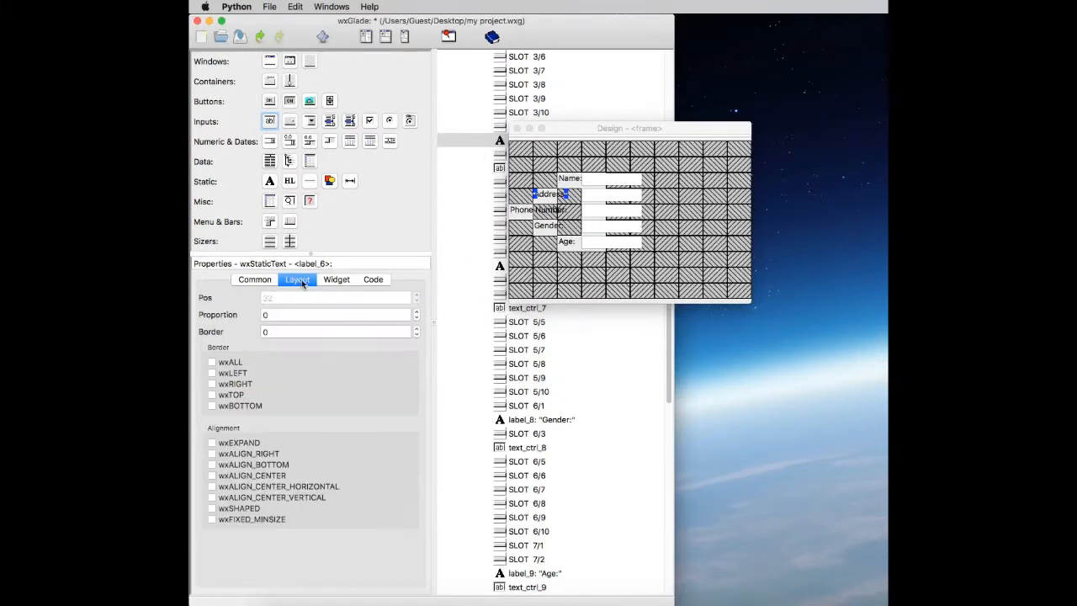
{"action": "left_click", "coordinate": [212, 376]}
{"action": "left_click", "coordinate": [418, 330]}
{"action": "left_click", "coordinate": [417, 330]}
{"action": "left_click", "coordinate": [417, 330]}
{"action": "left_click", "coordinate": [417, 330]}
{"action": "left_click", "coordinate": [417, 330]}
{"action": "left_click", "coordinate": [417, 330]}
{"action": "left_click", "coordinate": [417, 329]}
{"action": "left_click", "coordinate": [417, 330]}
Give the Phone Number label a left border (wxLEFT) of 22.
{"action": "left_click", "coordinate": [514, 214]}
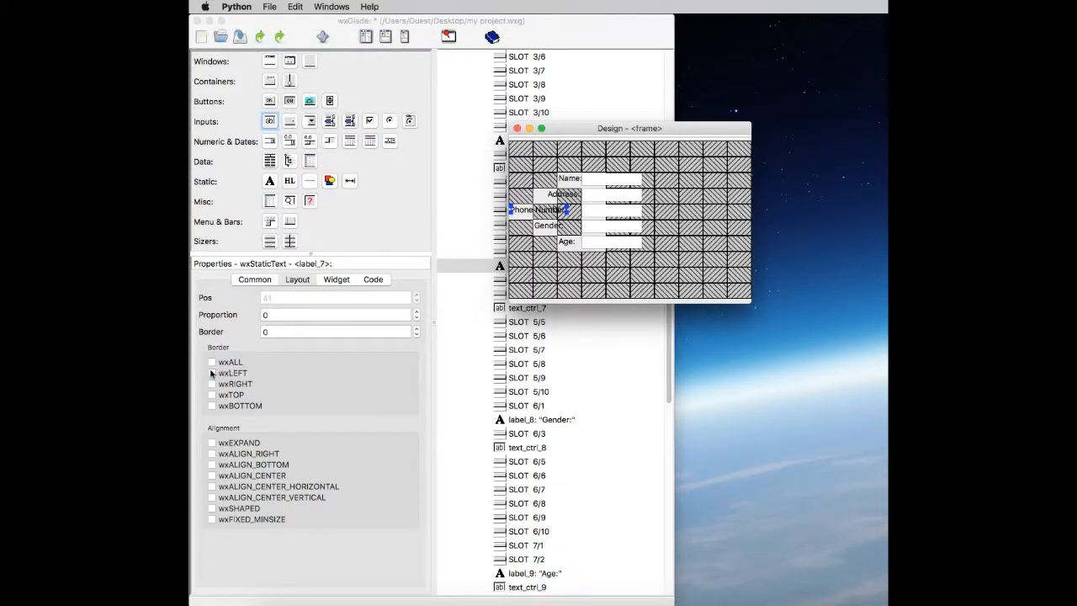
{"action": "left_click", "coordinate": [212, 373]}
{"action": "left_click_drag", "start_coordinate": [415, 329], "coordinate": [415, 328]}
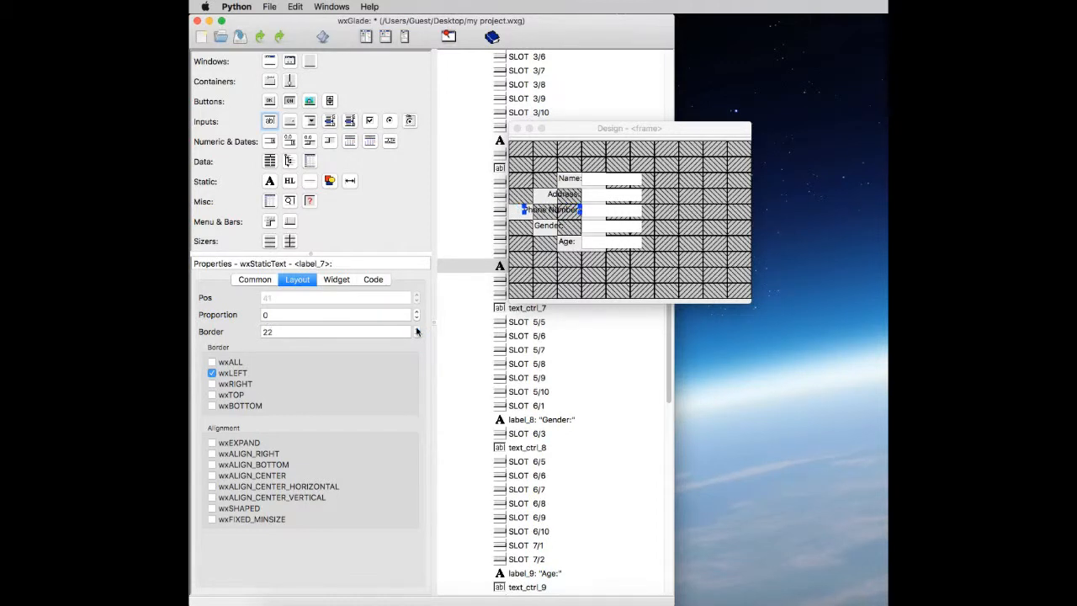
Give the Gender label a left border (wxLEFT) of 28.
{"action": "left_click", "coordinate": [548, 227]}
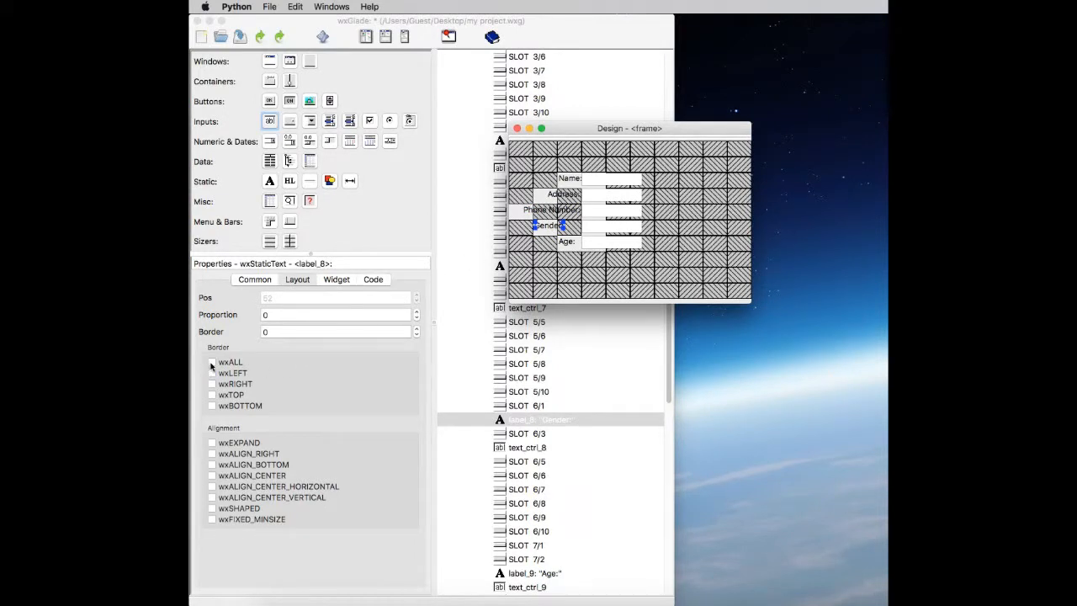
{"action": "left_click", "coordinate": [211, 364]}
{"action": "left_click", "coordinate": [211, 361]}
{"action": "left_click", "coordinate": [211, 372]}
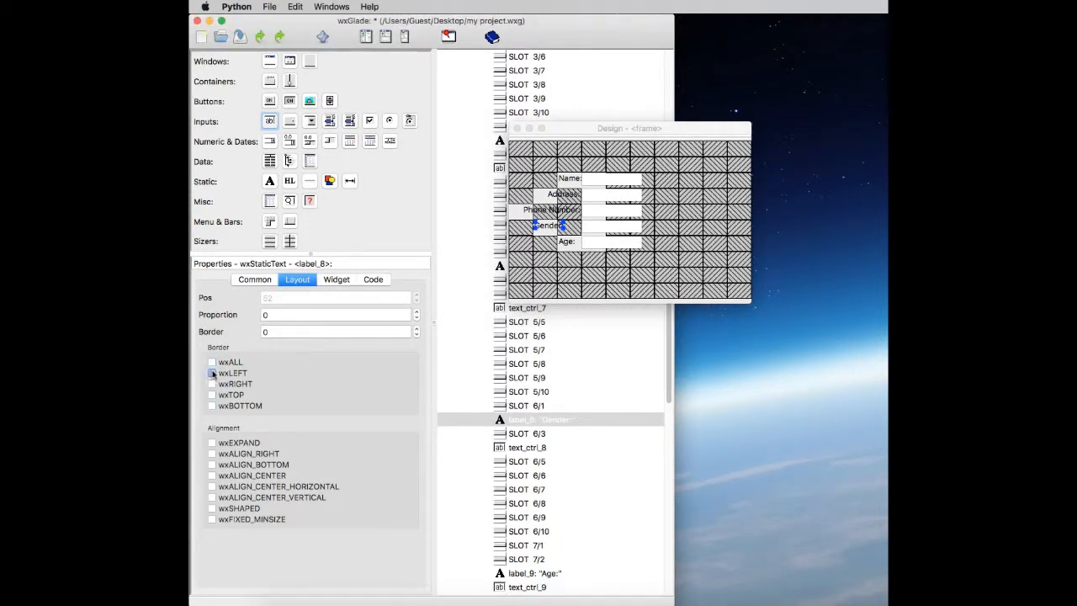
{"action": "left_click", "coordinate": [416, 328]}
{"action": "left_click_drag", "start_coordinate": [415, 328], "coordinate": [415, 330]}
{"action": "left_click", "coordinate": [415, 328]}
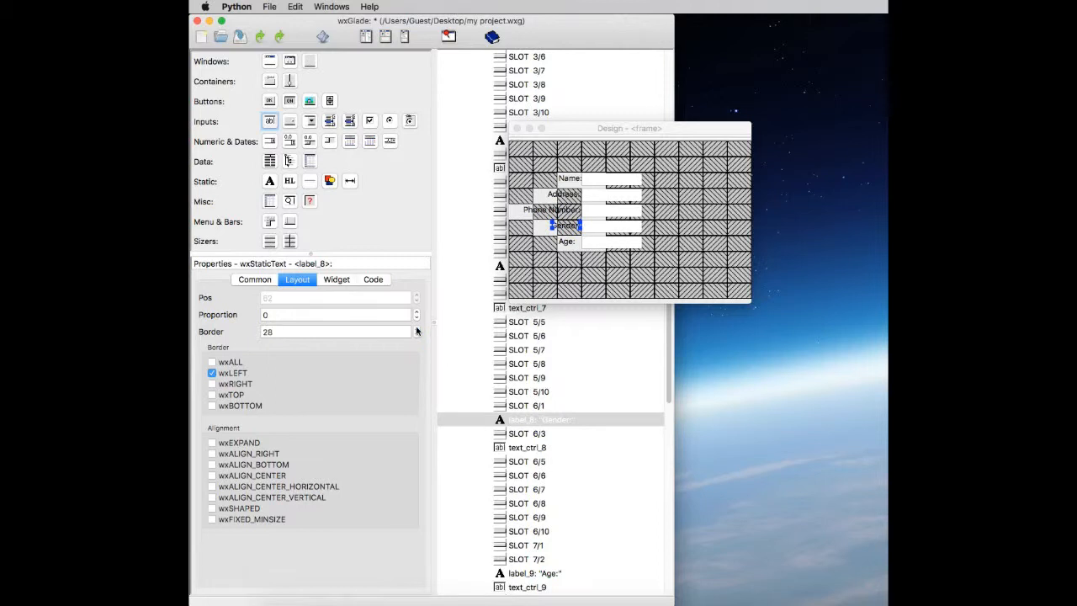
Set the Gender label's border to 30.
{"action": "left_click", "coordinate": [569, 245]}
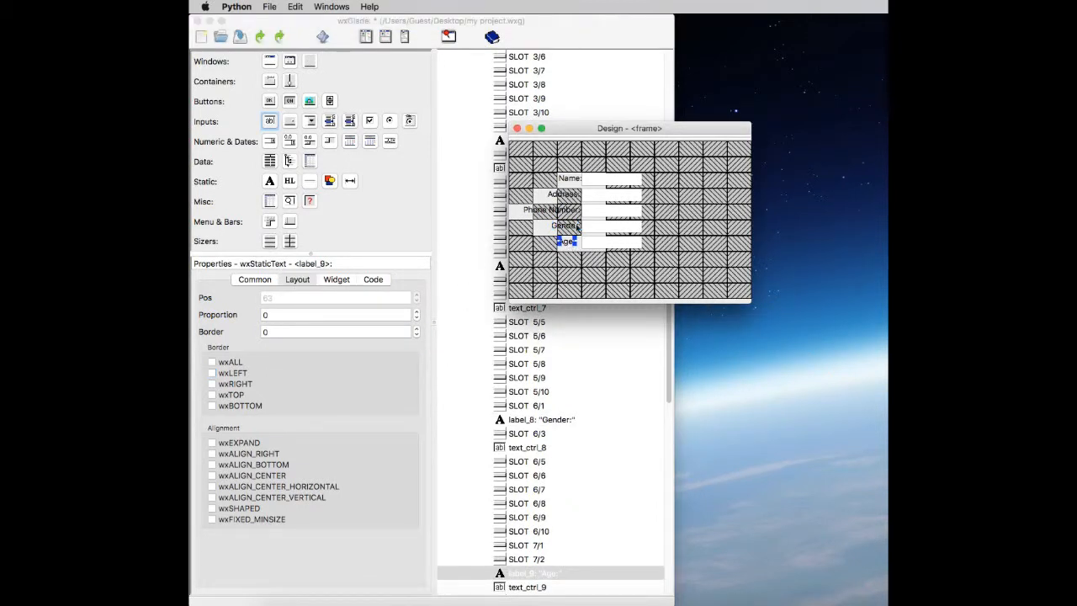
{"action": "left_click", "coordinate": [566, 228]}
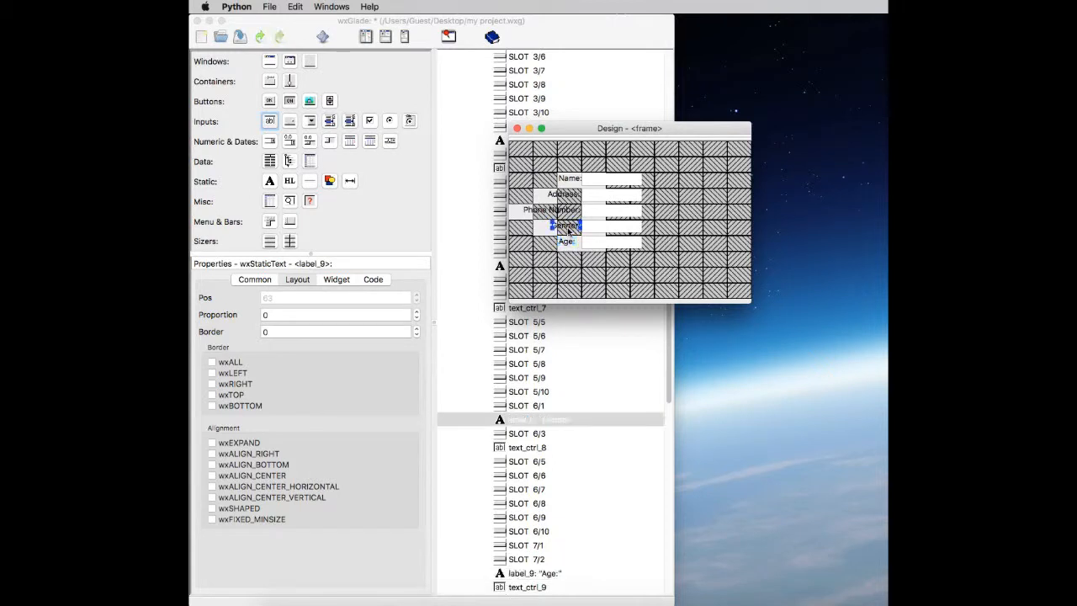
{"action": "left_click", "coordinate": [416, 328]}
{"action": "left_click", "coordinate": [415, 328]}
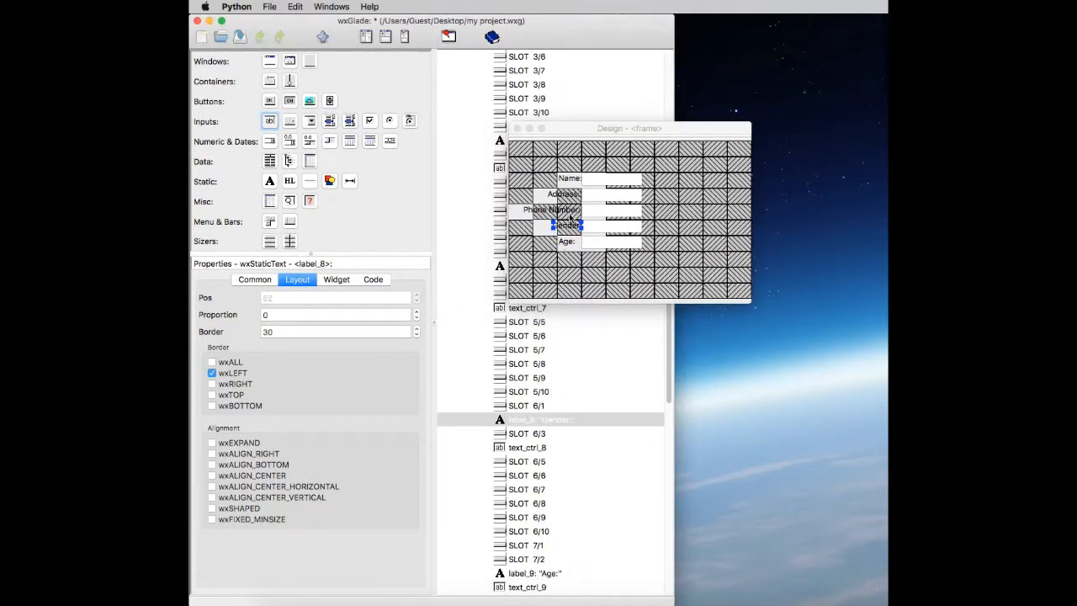
Fine-tune the Phone Number label's left border to align it with the text input beside it.
{"action": "left_click", "coordinate": [568, 213]}
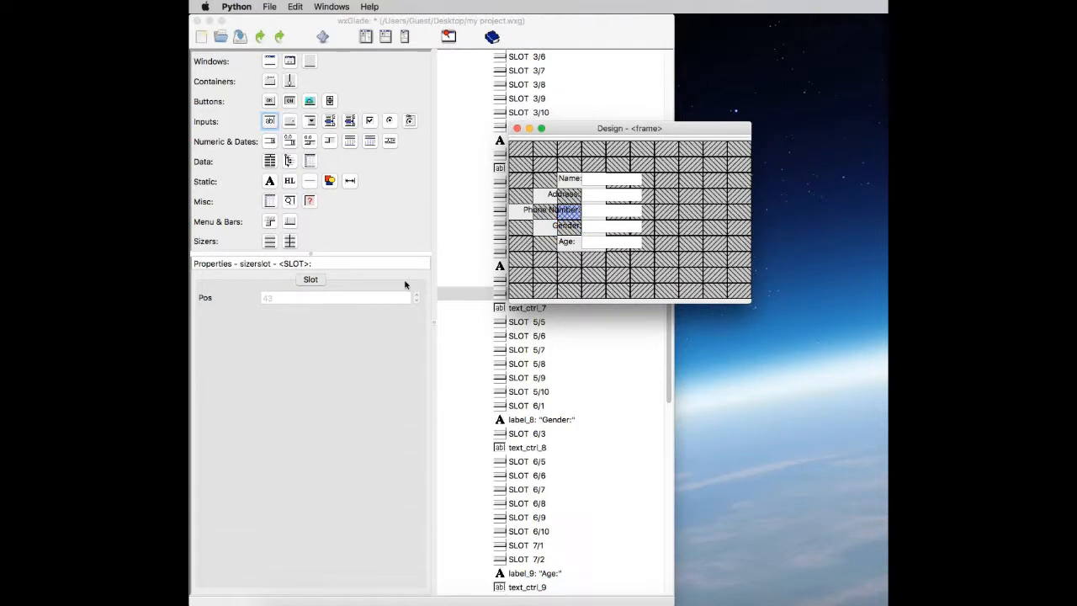
{"action": "left_click", "coordinate": [543, 211]}
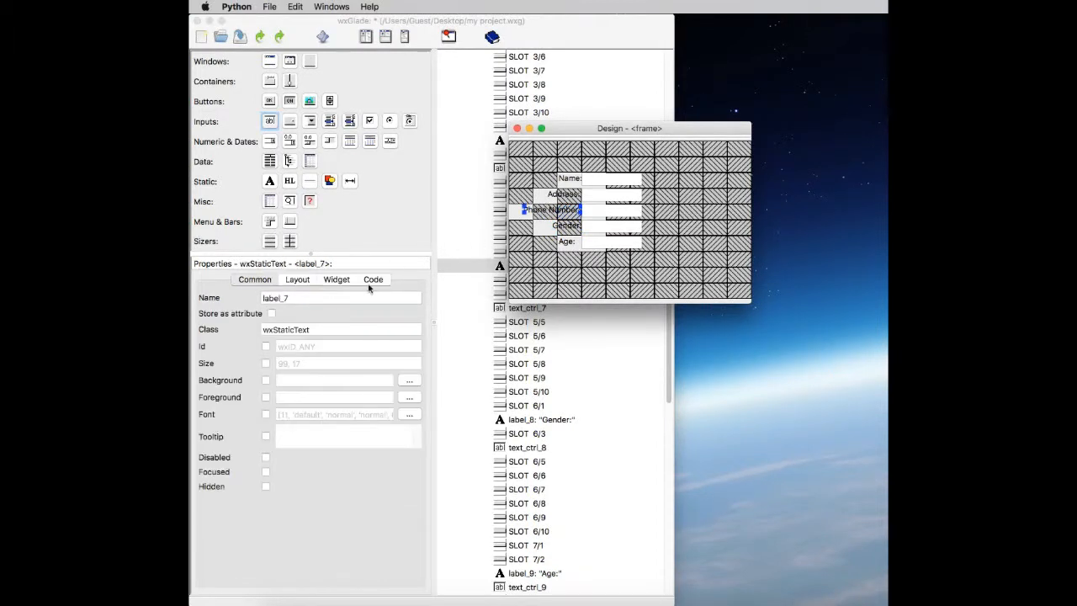
{"action": "left_click", "coordinate": [298, 281]}
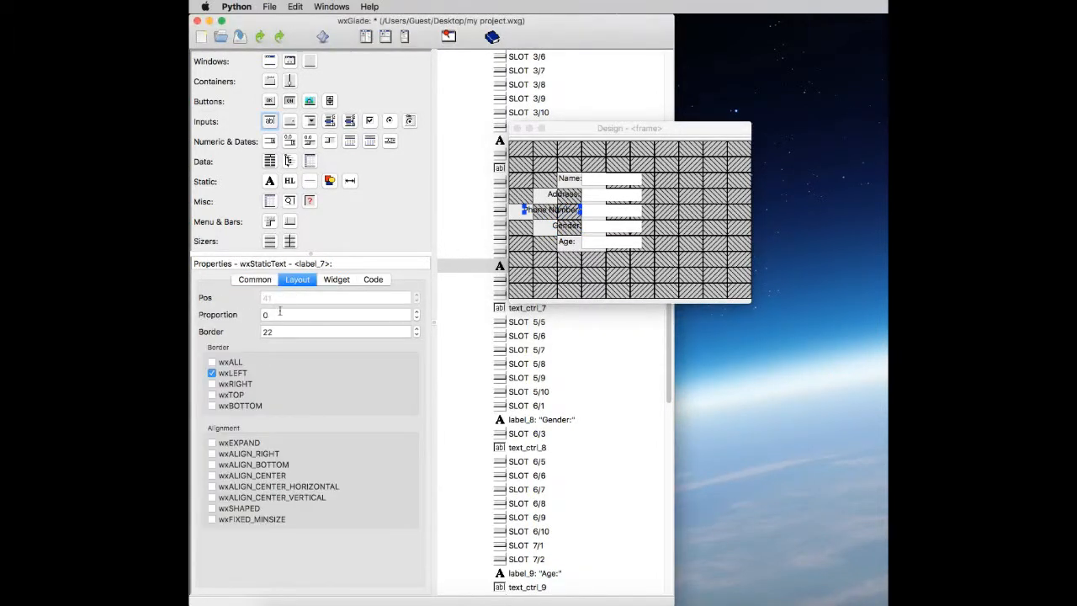
{"action": "left_click", "coordinate": [416, 329]}
{"action": "left_click", "coordinate": [416, 328]}
{"action": "left_click", "coordinate": [415, 335]}
Set the Address label's border to 24.
{"action": "left_click", "coordinate": [564, 243]}
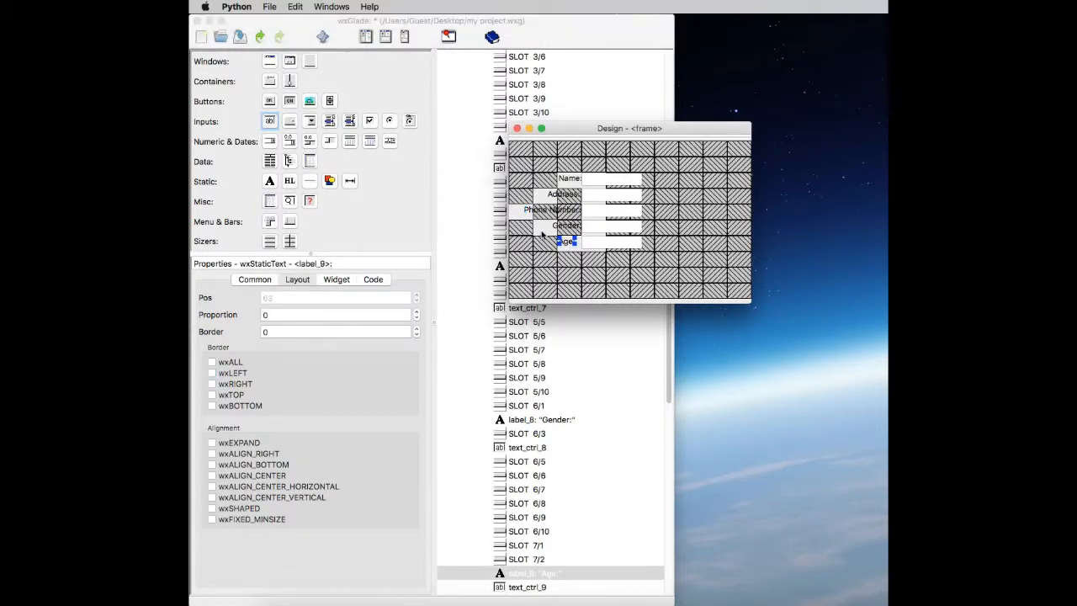
{"action": "left_click", "coordinate": [567, 198]}
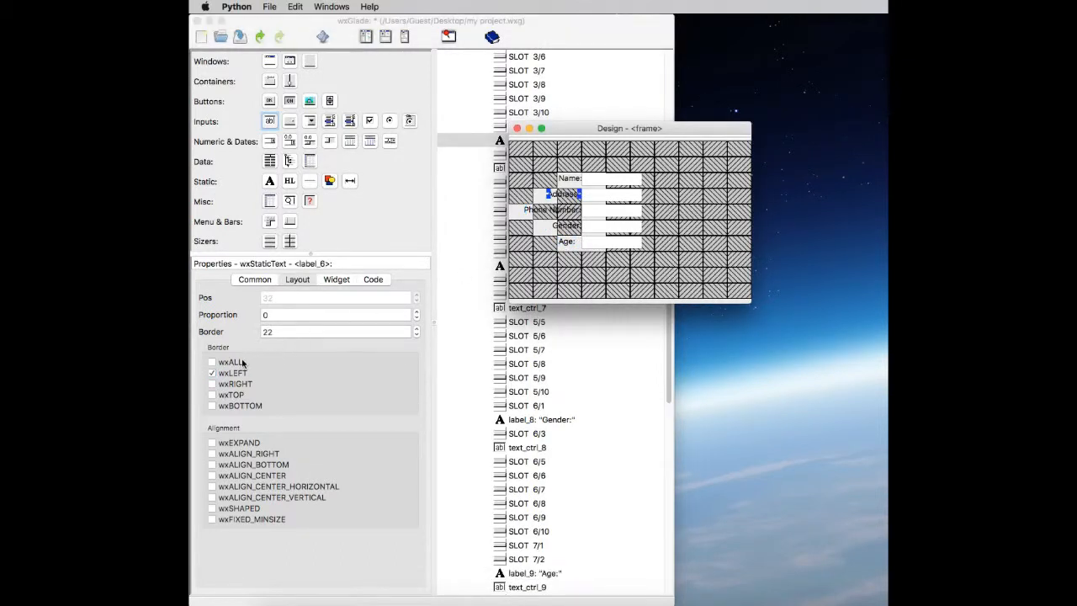
{"action": "left_click", "coordinate": [416, 328]}
{"action": "left_click", "coordinate": [416, 328]}
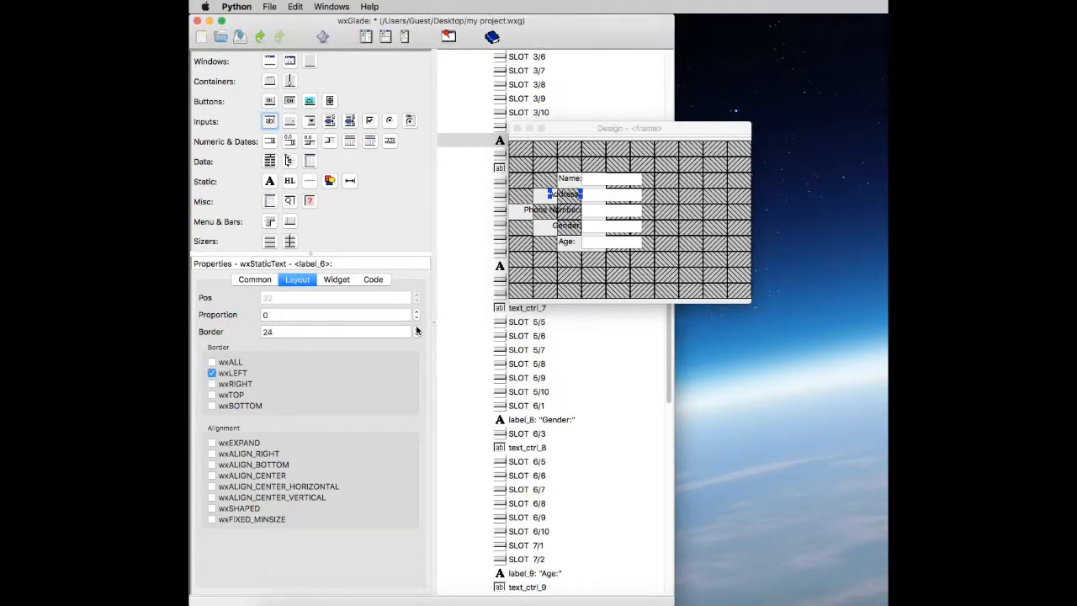
Enable a left border (wxLEFT) on the Age label and increase it until the label lines up with the others.
{"action": "left_click", "coordinate": [569, 243]}
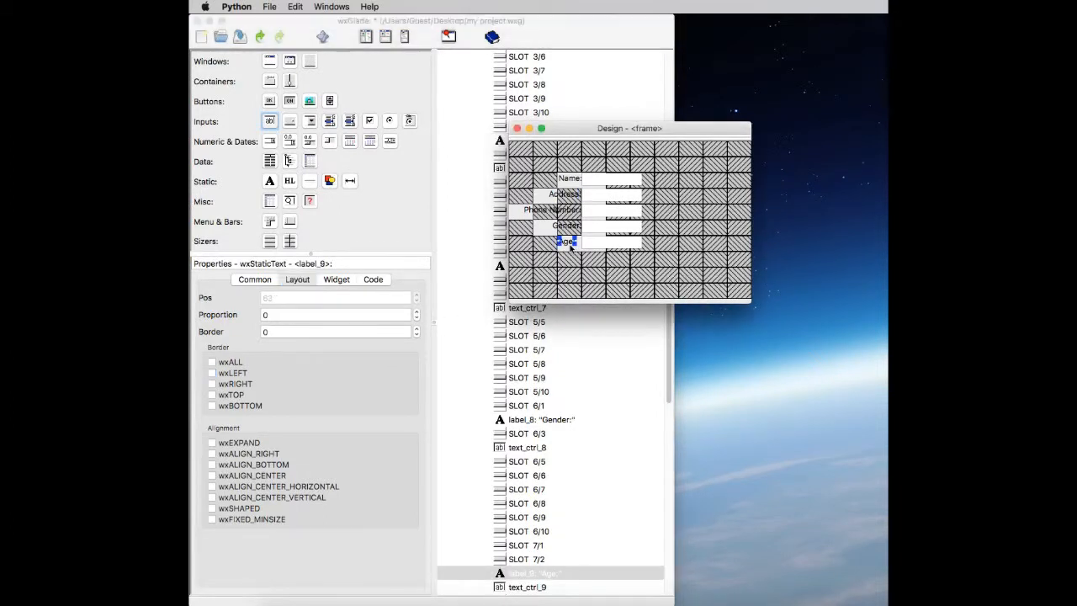
{"action": "left_click", "coordinate": [212, 372]}
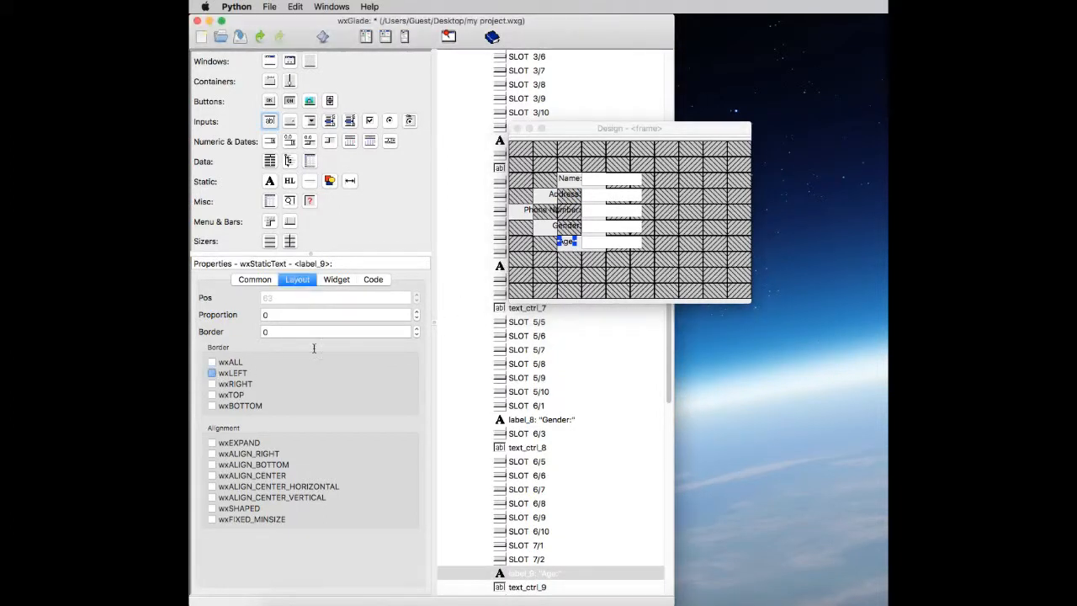
{"action": "left_click", "coordinate": [415, 327]}
{"action": "left_click", "coordinate": [415, 330]}
Delete the text input beside the Gender label and place a Choice widget in that slot.
{"action": "left_click", "coordinate": [619, 226]}
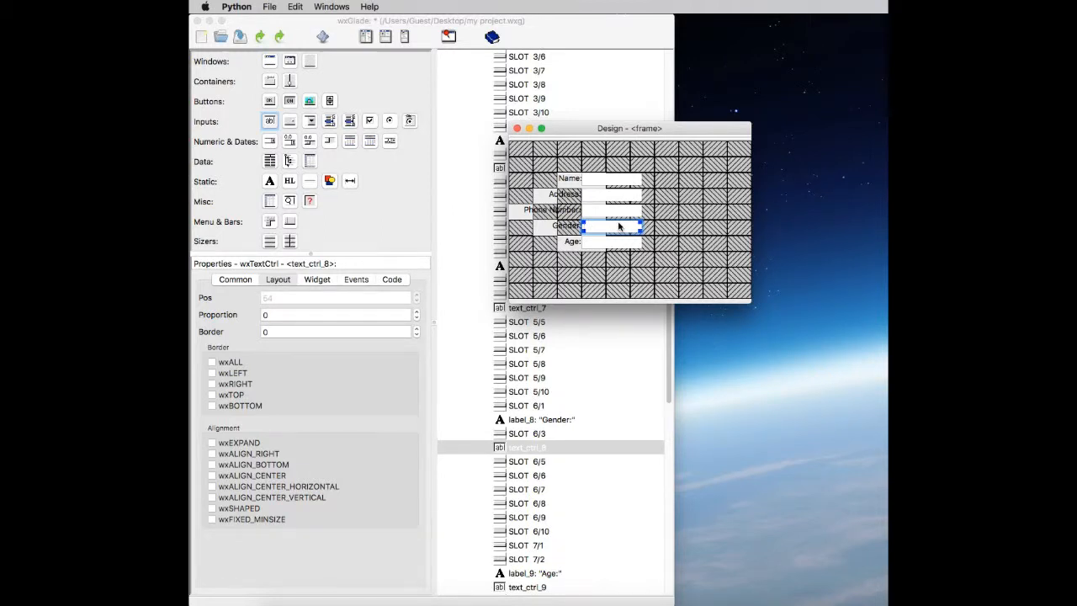
{"action": "key", "text": "Delete"}
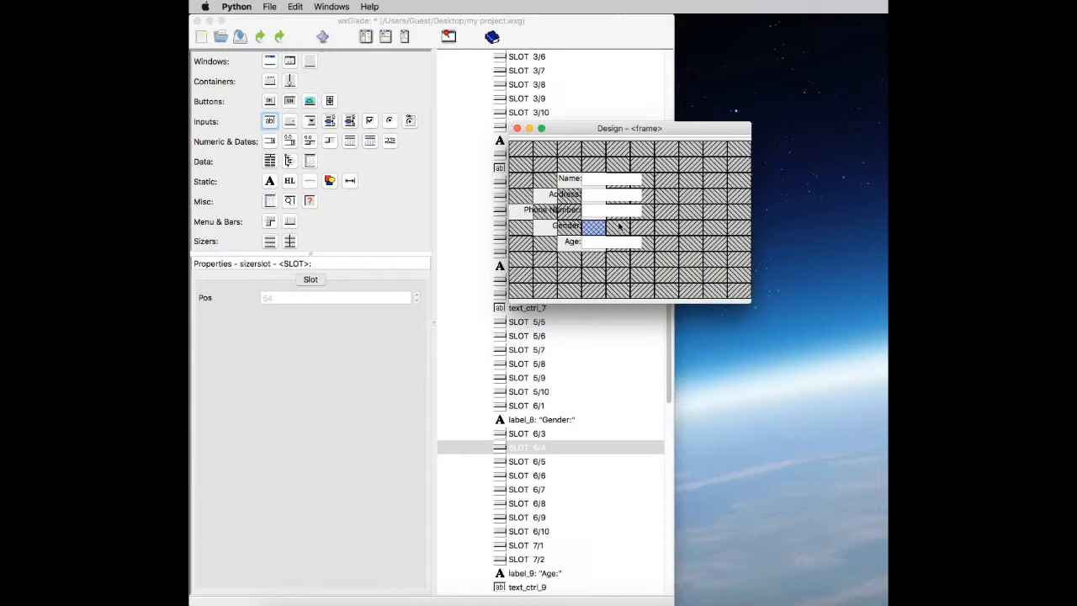
{"action": "left_click", "coordinate": [297, 122]}
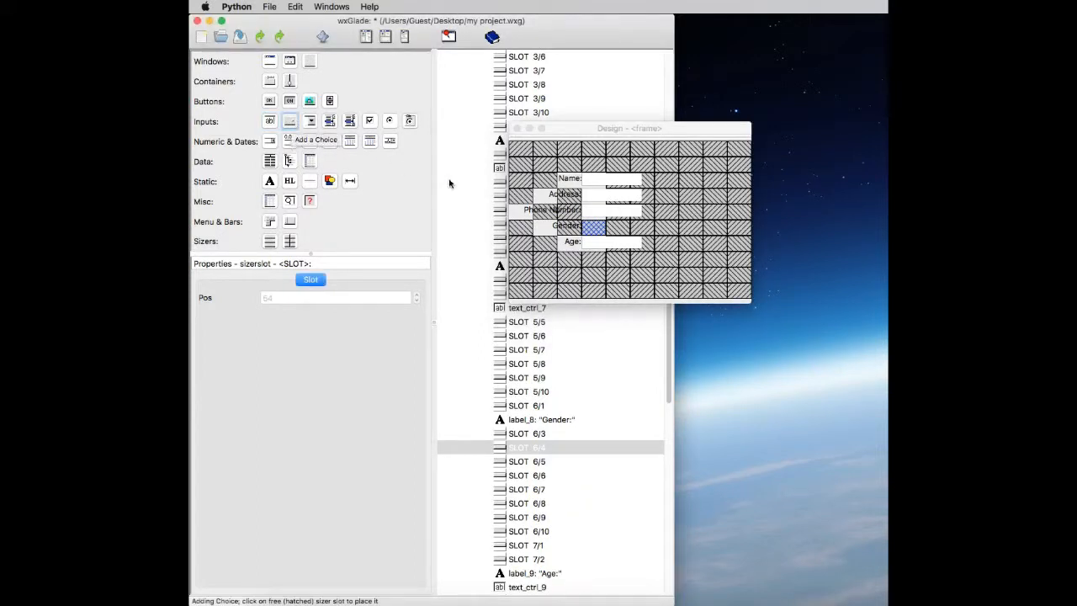
{"action": "left_click", "coordinate": [598, 230]}
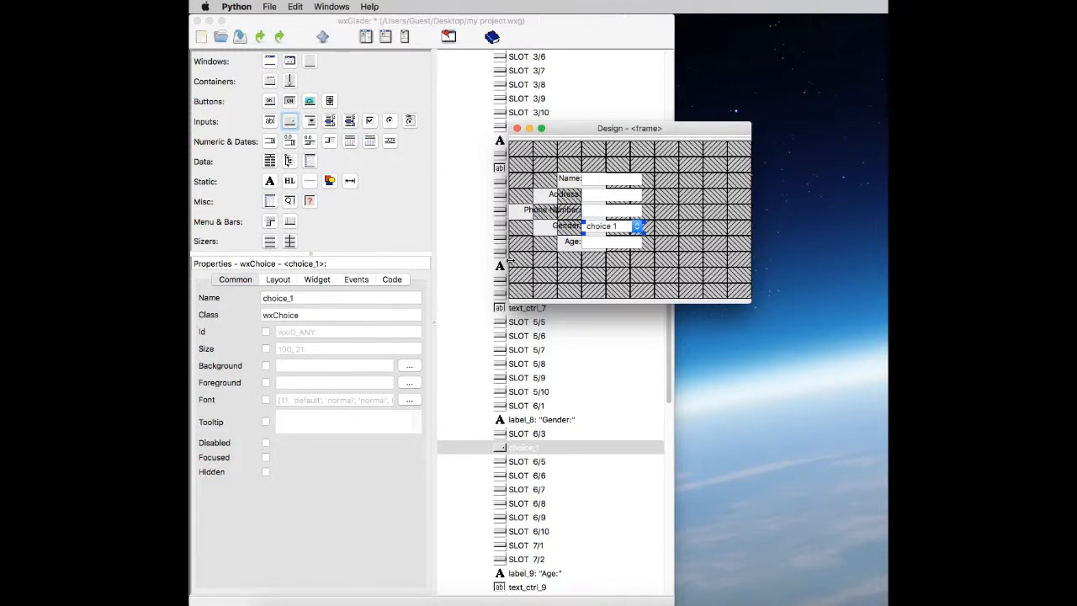
Rename the Gender choice list's first entry to Male and add a second entry, Female.
{"action": "left_click", "coordinate": [317, 279]}
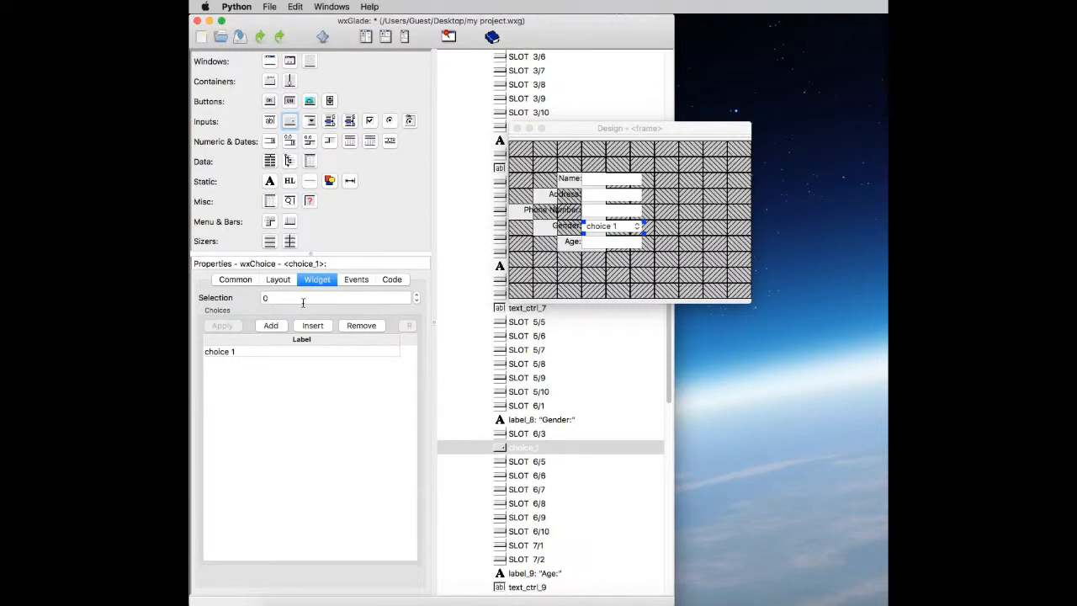
{"action": "left_click", "coordinate": [235, 353]}
{"action": "left_click", "coordinate": [235, 355]}
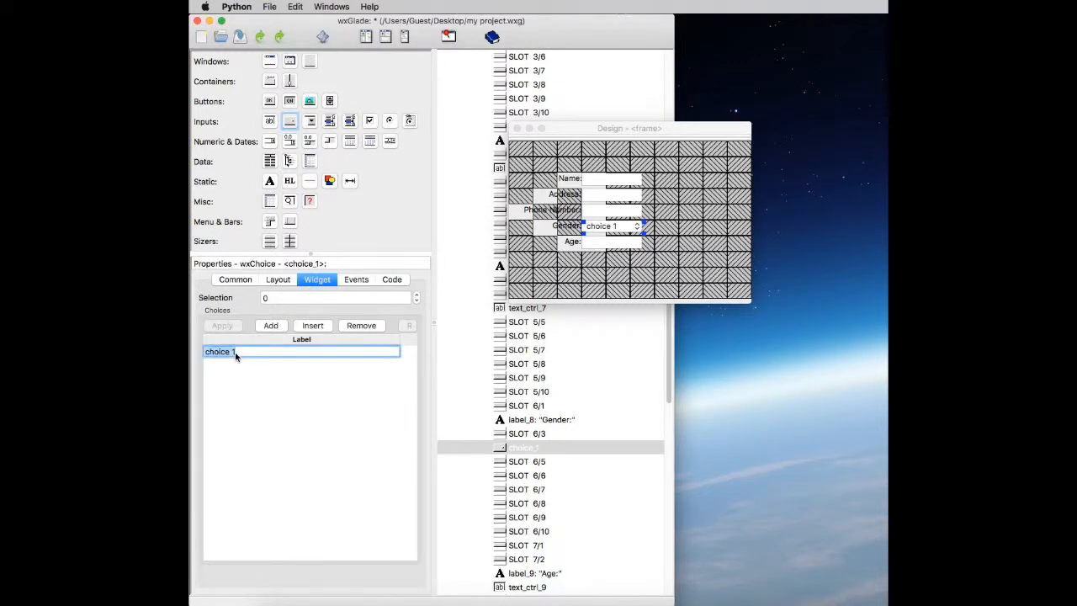
{"action": "type", "text": "Male"}
{"action": "left_click", "coordinate": [271, 327]}
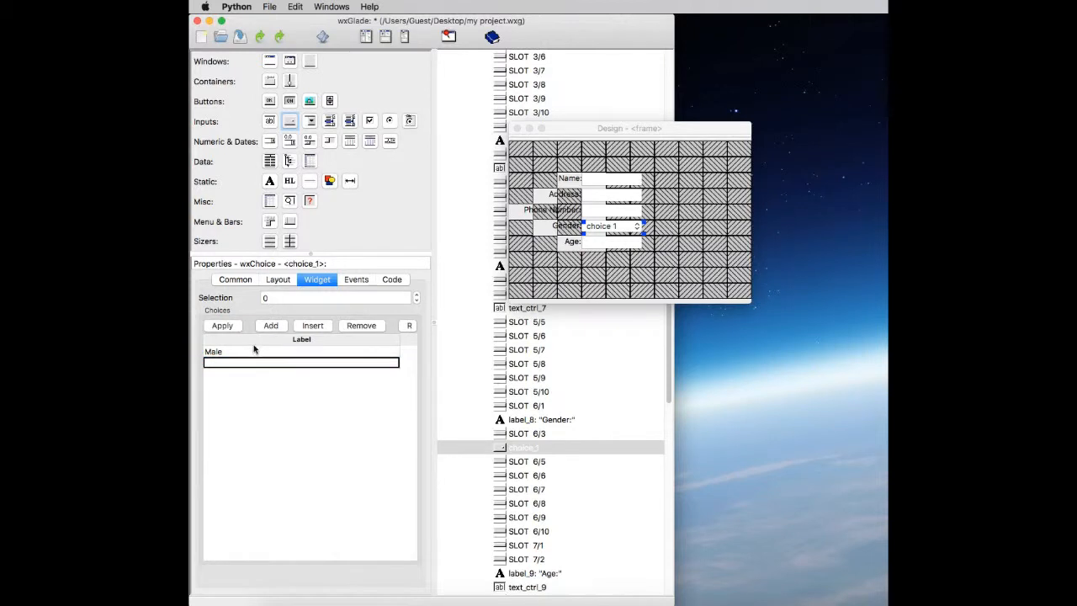
{"action": "type", "text": "Female"}
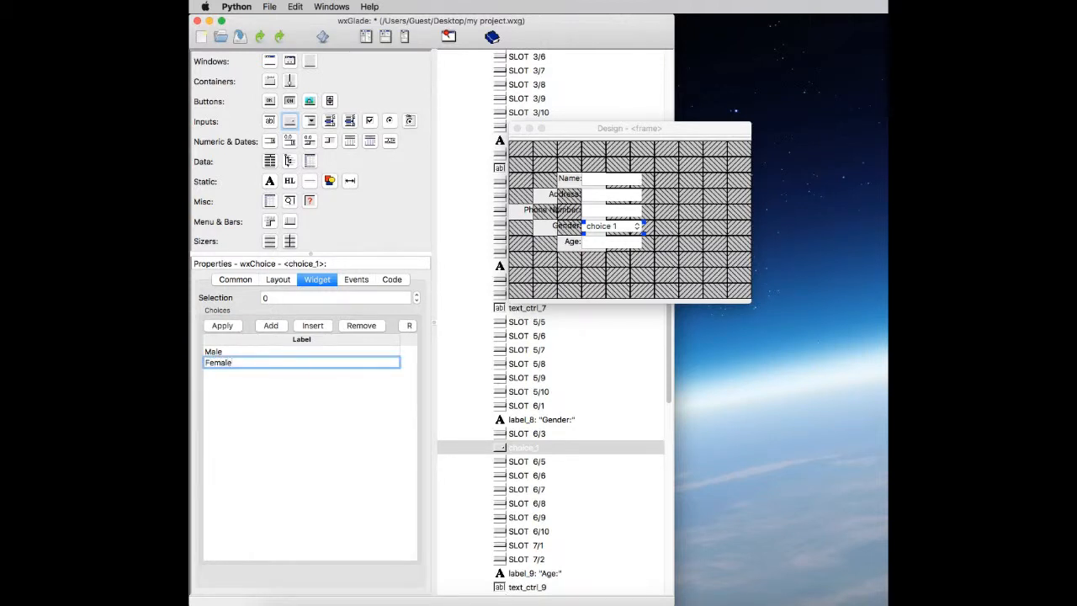
Add the entries Hermaphrodite and Transgendered to the Gender choice list.
{"action": "left_click", "coordinate": [269, 326]}
{"action": "type", "text": "He"}
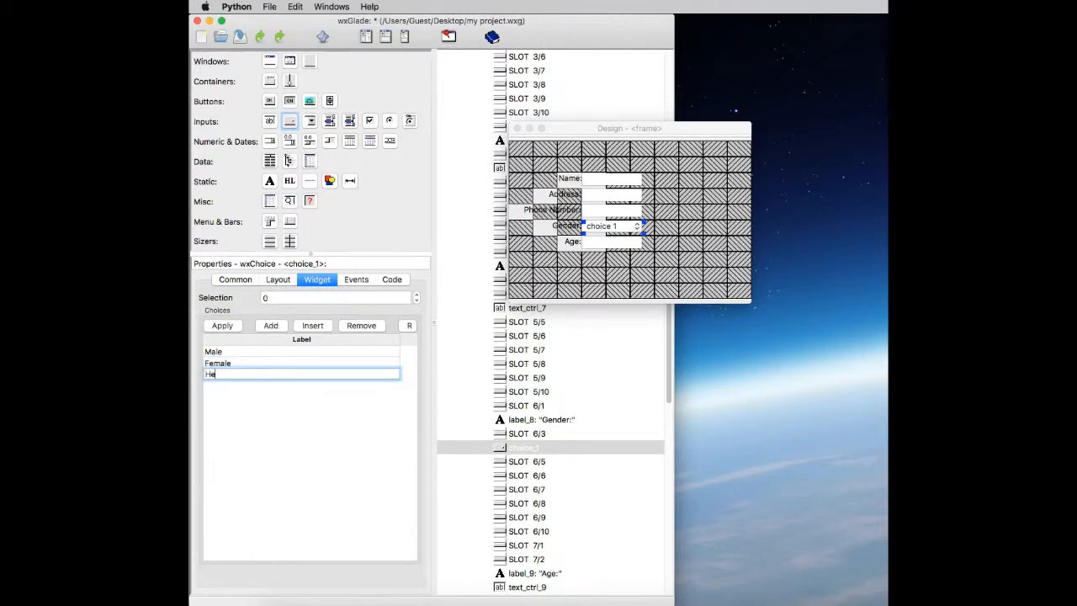
{"action": "type", "text": "rmaphrodite"}
{"action": "left_click", "coordinate": [269, 326]}
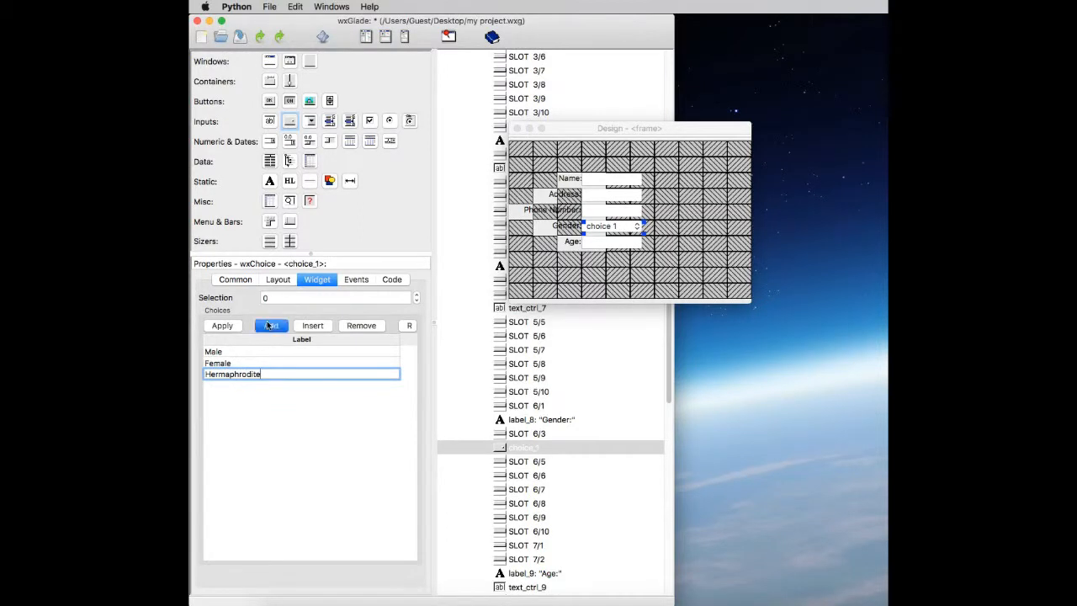
{"action": "type", "text": "Tra"}
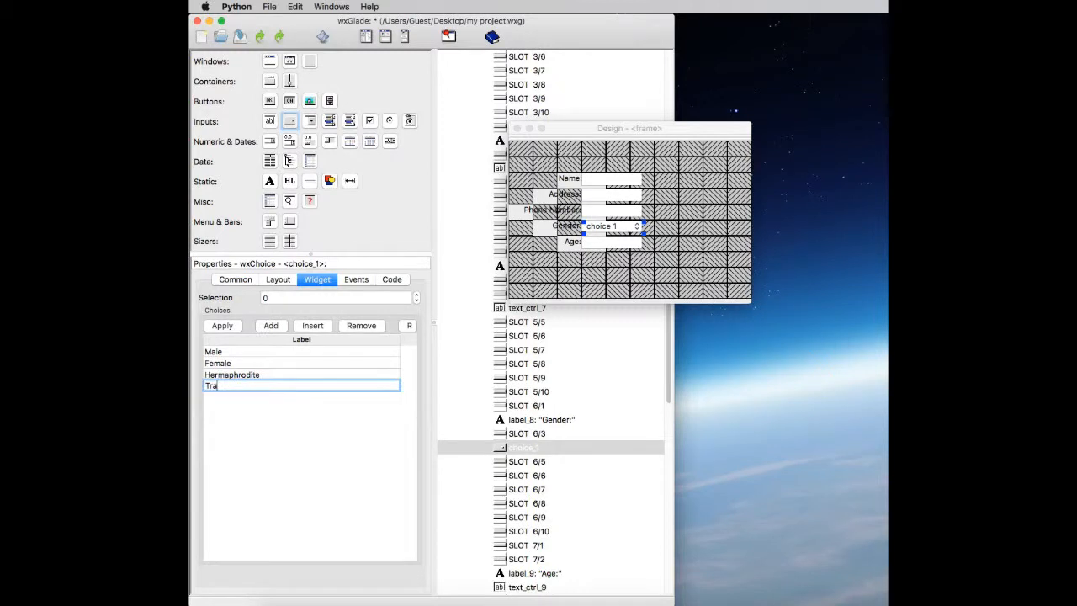
{"action": "type", "text": "nsgendered"}
Add the entries No Gender and Other to the Gender choice list and apply the choices.
{"action": "left_click", "coordinate": [269, 325]}
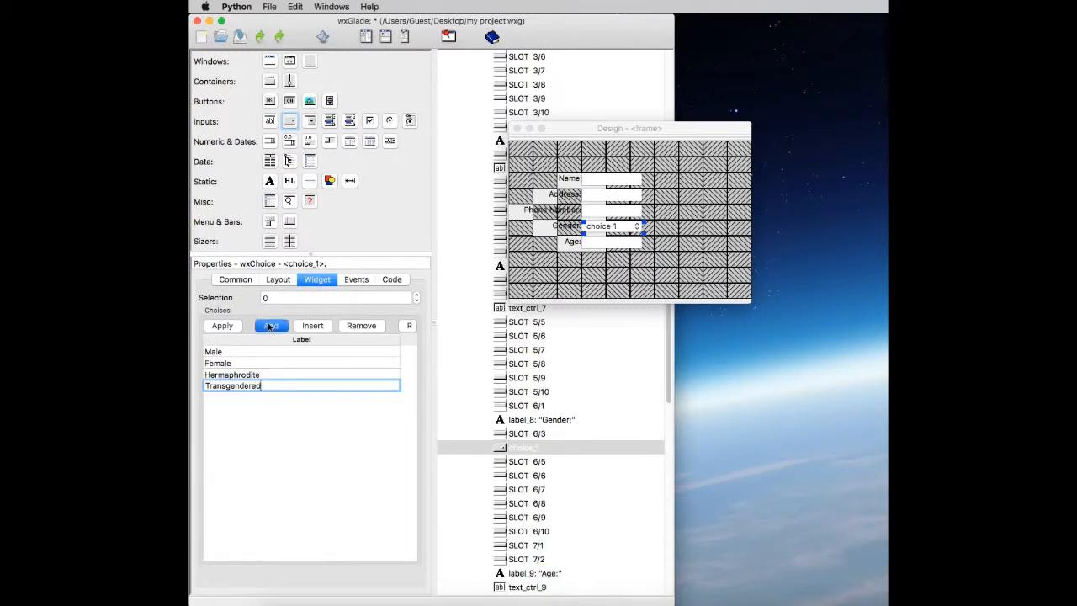
{"action": "type", "text": "N"}
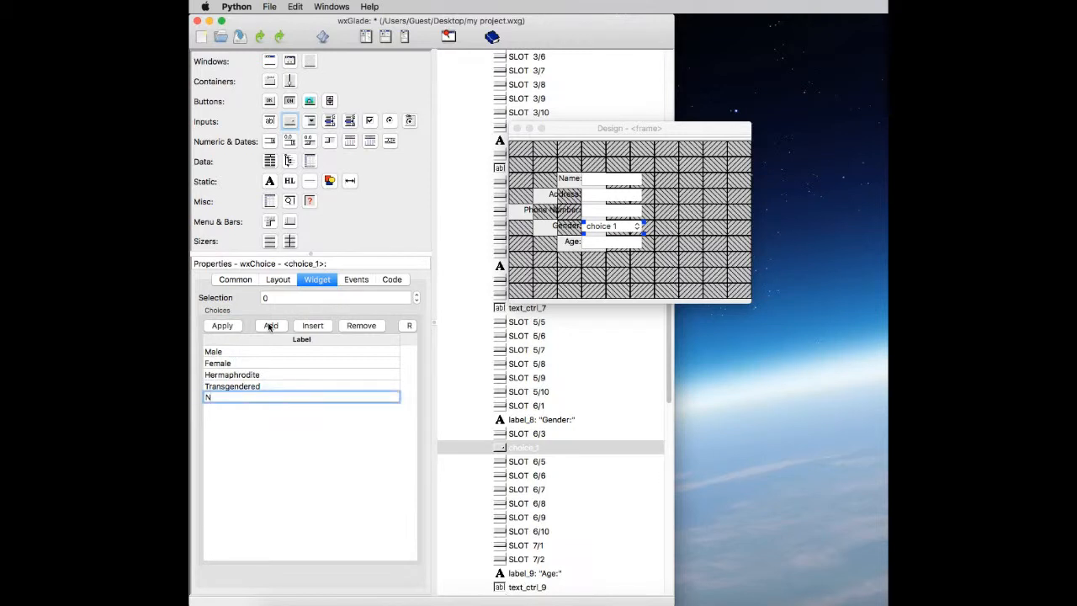
{"action": "type", "text": "o Gender"}
{"action": "left_click", "coordinate": [269, 326]}
{"action": "type", "text": "Othe"}
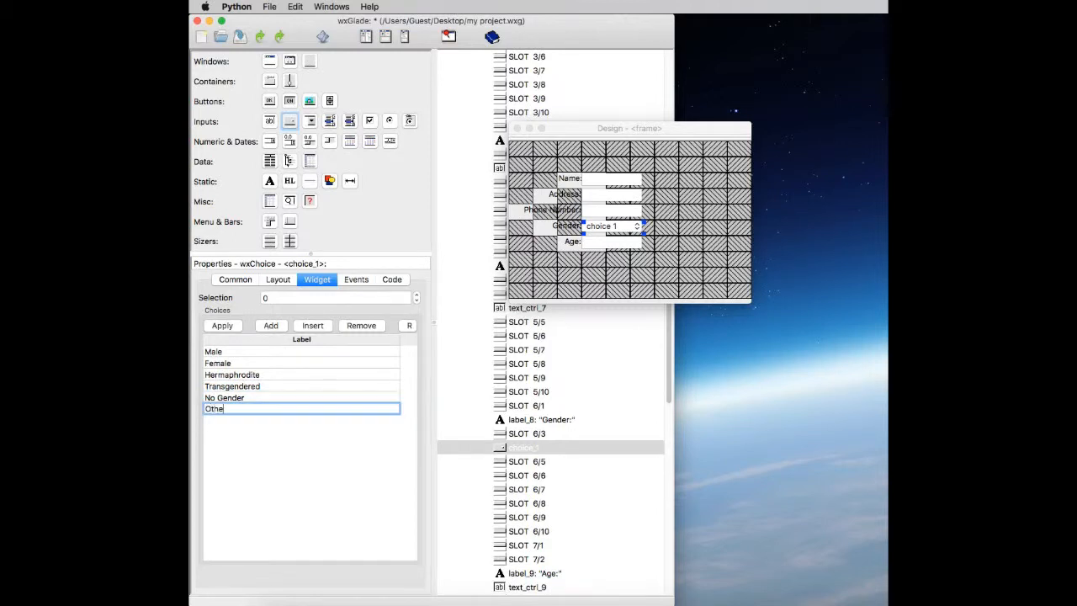
{"action": "left_click", "coordinate": [223, 325]}
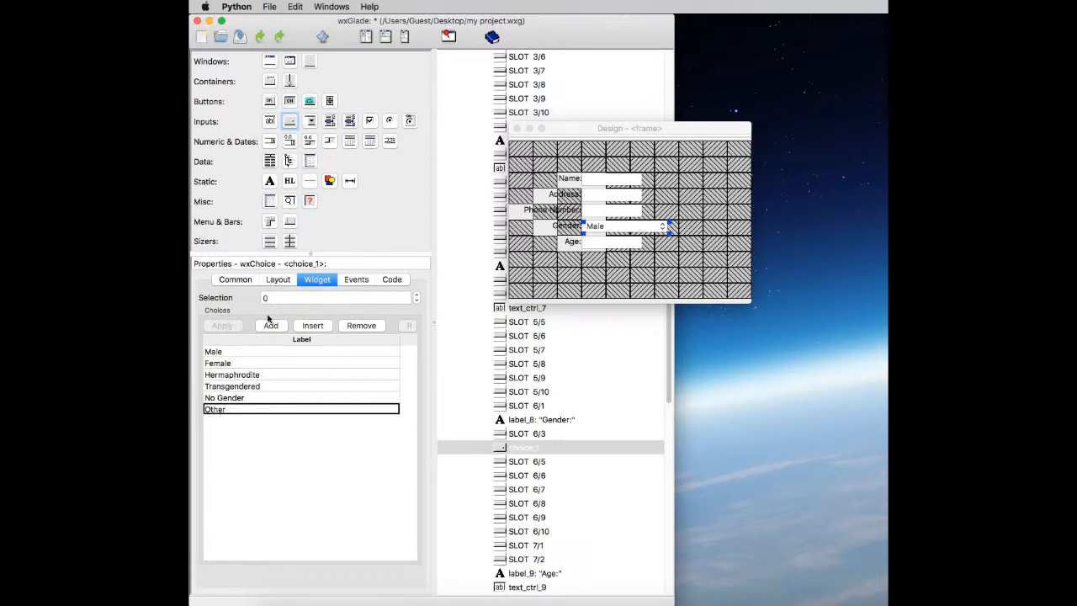
Enable a custom size for the text input beside the Name label and set it to 170, 22.
{"action": "left_click", "coordinate": [591, 182]}
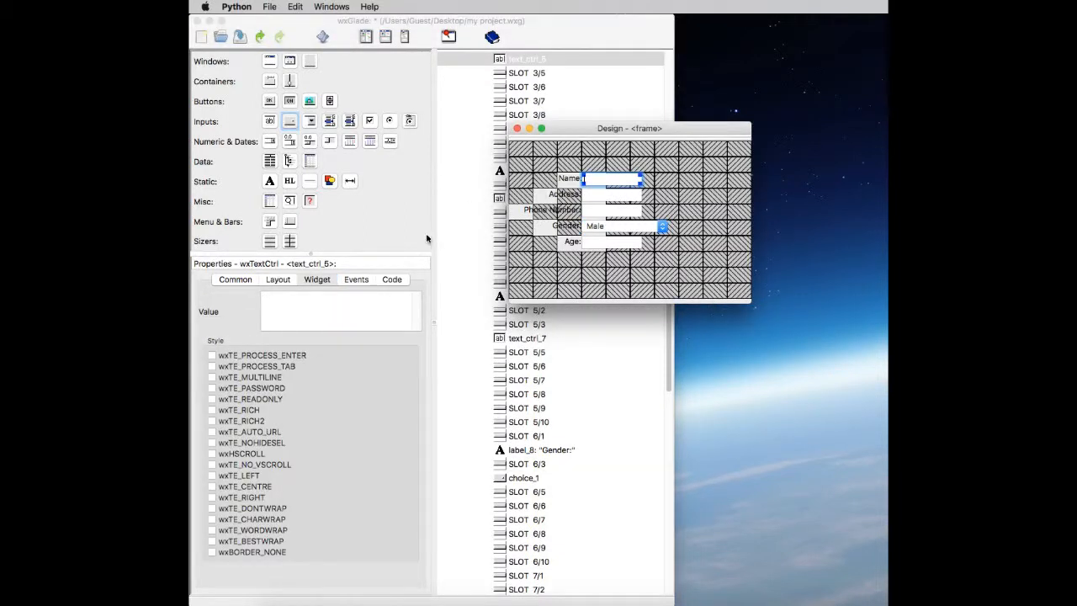
{"action": "left_click", "coordinate": [240, 283]}
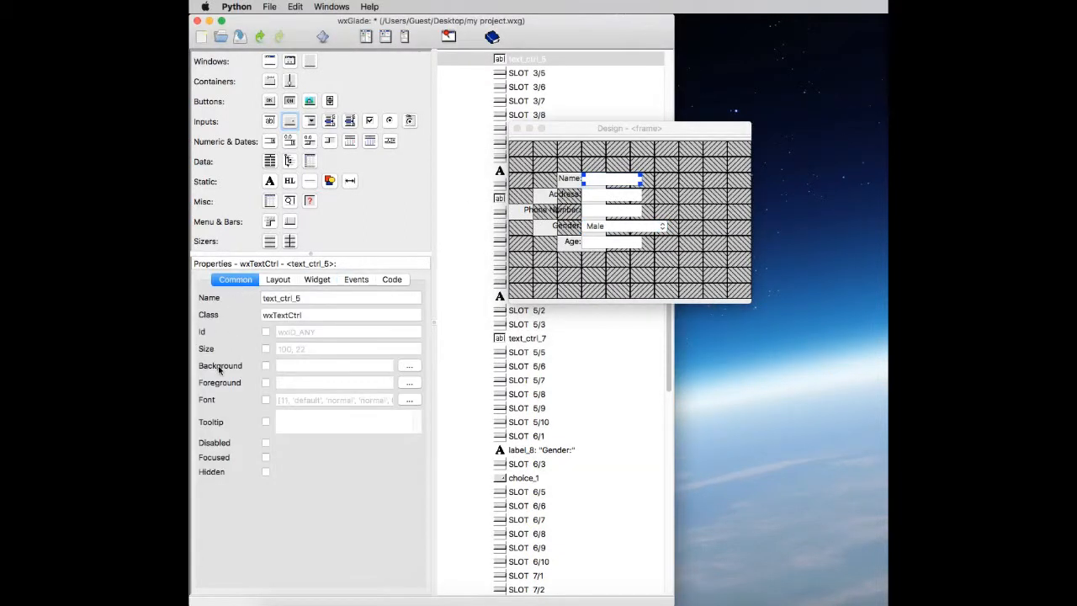
{"action": "left_click", "coordinate": [266, 349]}
{"action": "left_click", "coordinate": [284, 348]}
{"action": "key", "text": "BackSpace"}
{"action": "type", "text": "70, 22"}
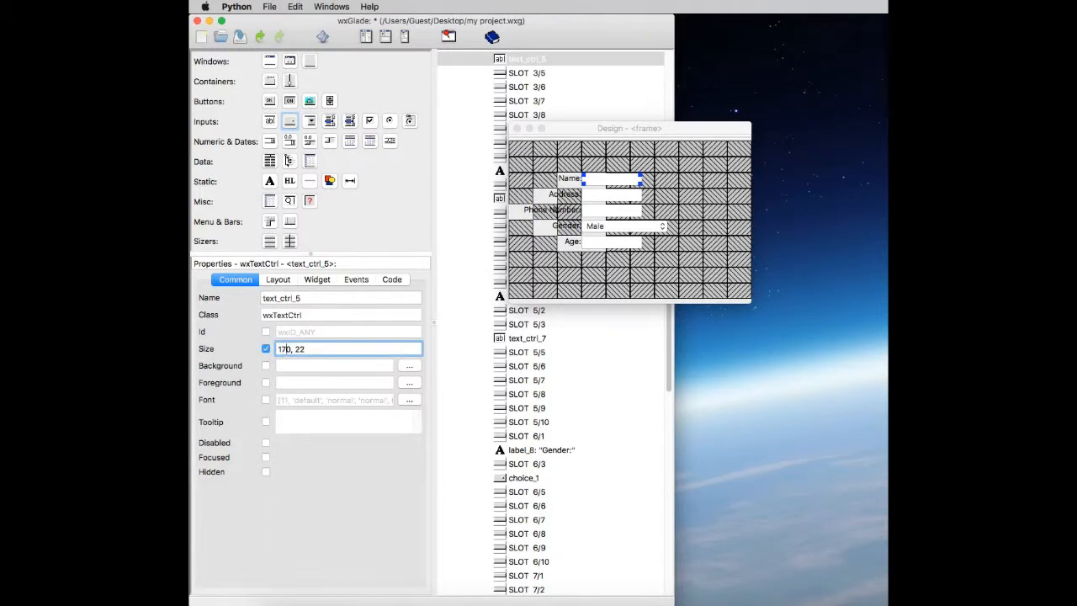
Set the size of the text input beside the Address label to 170, 22.
{"action": "left_click", "coordinate": [598, 199]}
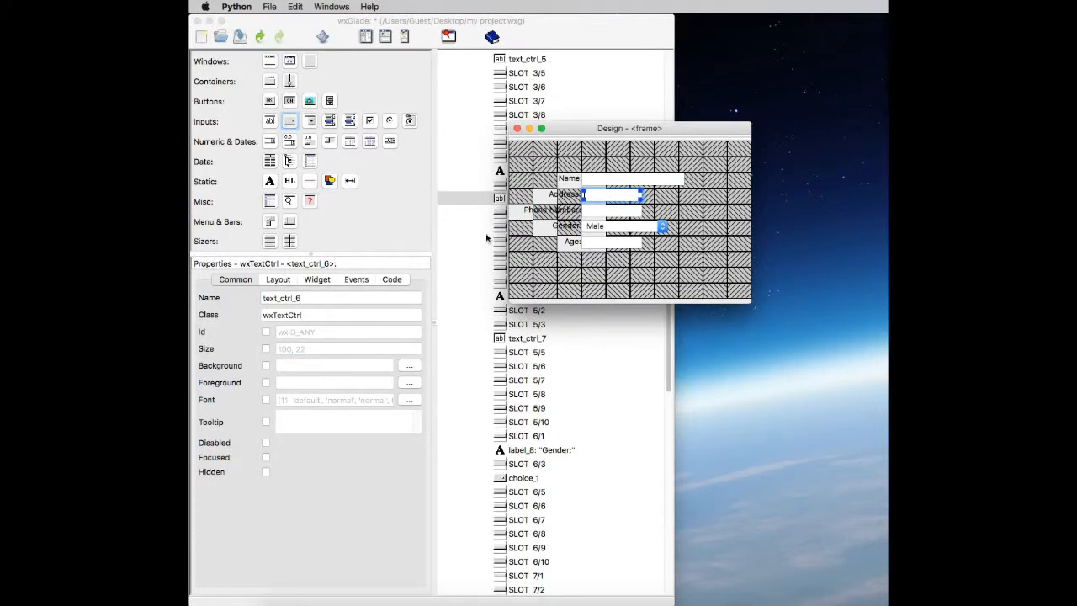
{"action": "left_click", "coordinate": [267, 350]}
{"action": "left_click_drag", "start_coordinate": [283, 350], "coordinate": [288, 349]}
{"action": "type", "text": "7"}
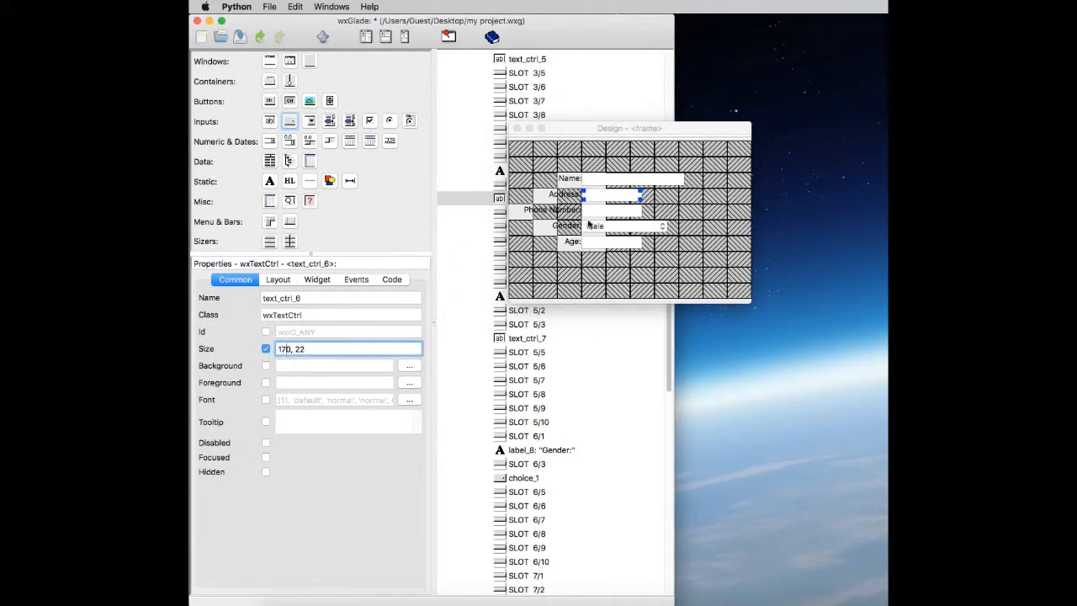
Set the size of the text input beside the Phone Number label to 170, 22.
{"action": "left_click", "coordinate": [594, 212]}
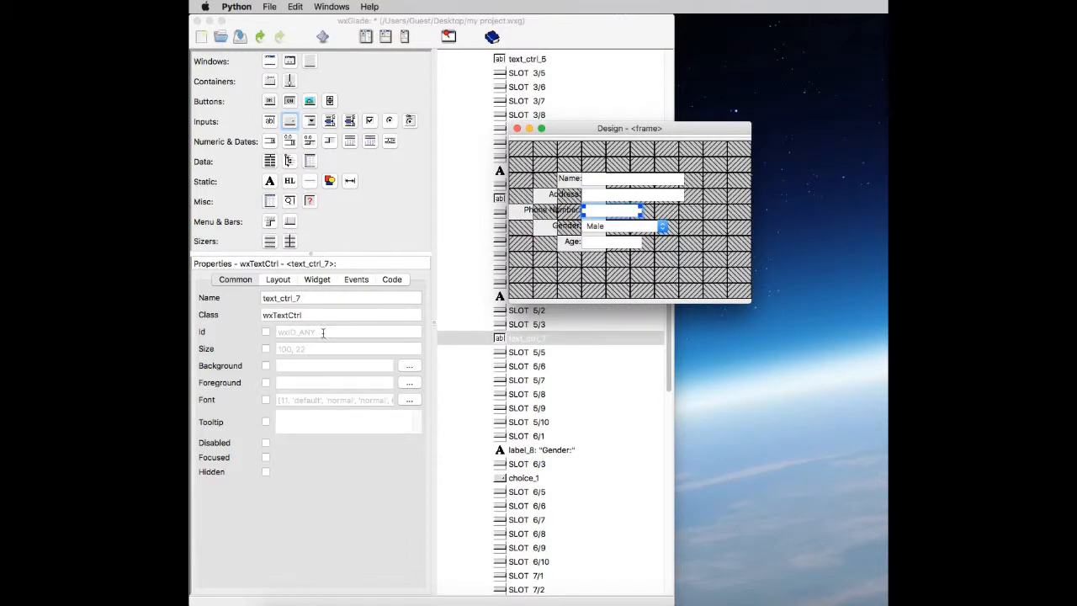
{"action": "left_click", "coordinate": [266, 350]}
{"action": "left_click", "coordinate": [286, 349]}
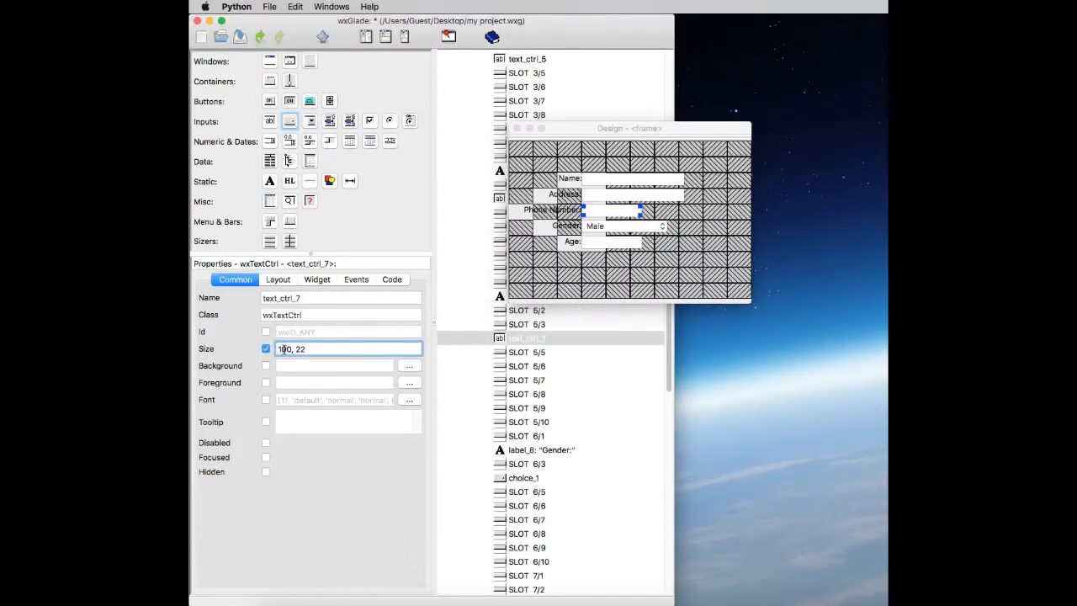
{"action": "type", "text": "7"}
Widen the text input beside the Age label to a width of 170.
{"action": "left_click", "coordinate": [600, 243]}
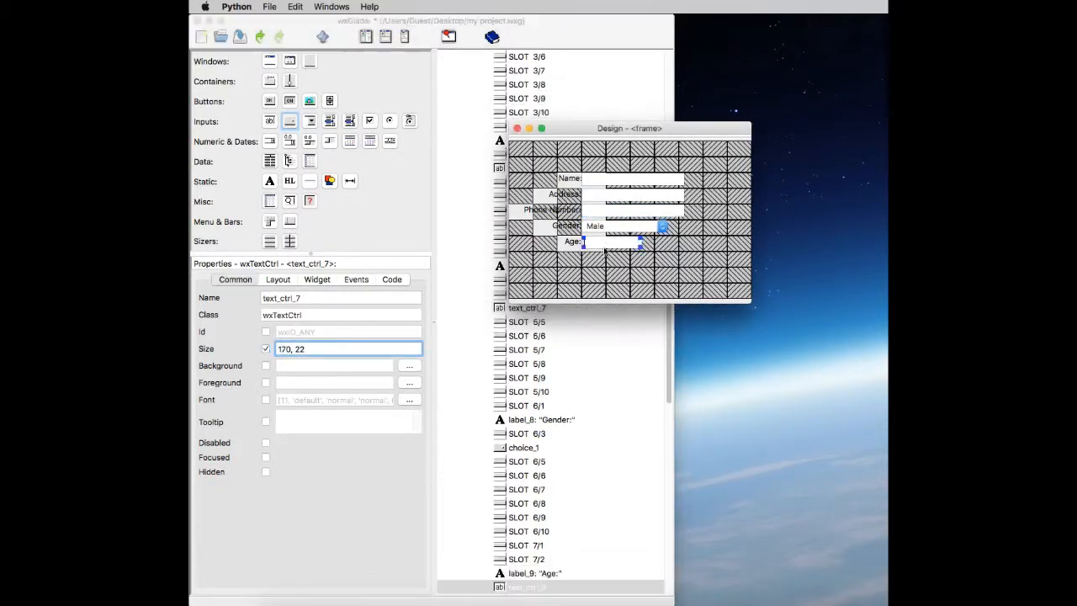
{"action": "left_click", "coordinate": [266, 348]}
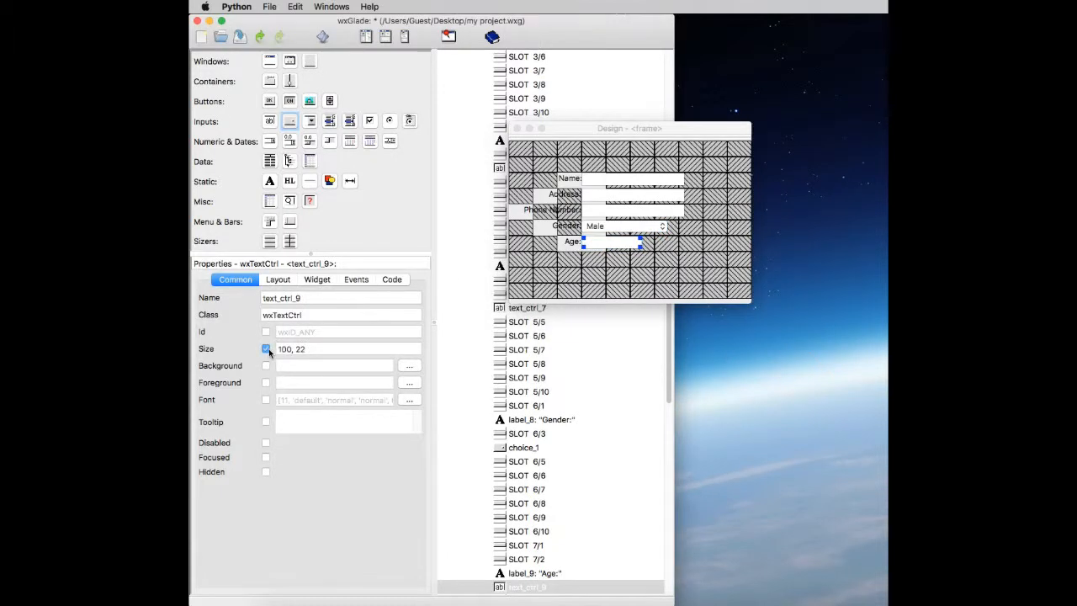
{"action": "left_click", "coordinate": [286, 349]}
{"action": "key", "text": "BackSpace"}
{"action": "type", "text": "7"}
Place a Button widget in slot 9/8 of the grid, below and to the right of the Age input.
{"action": "left_click", "coordinate": [631, 264]}
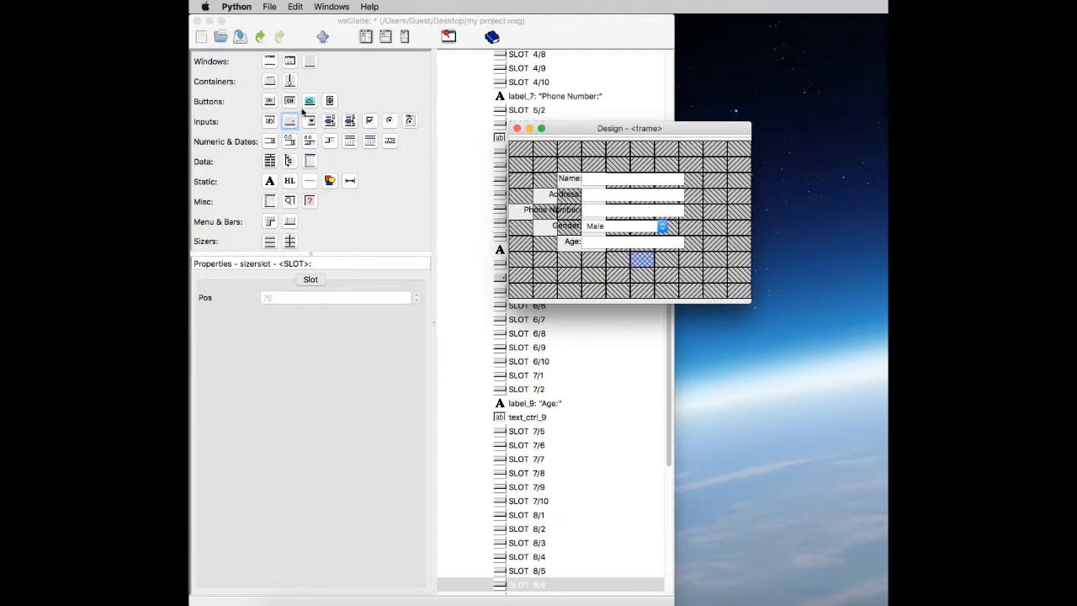
{"action": "left_click", "coordinate": [269, 101]}
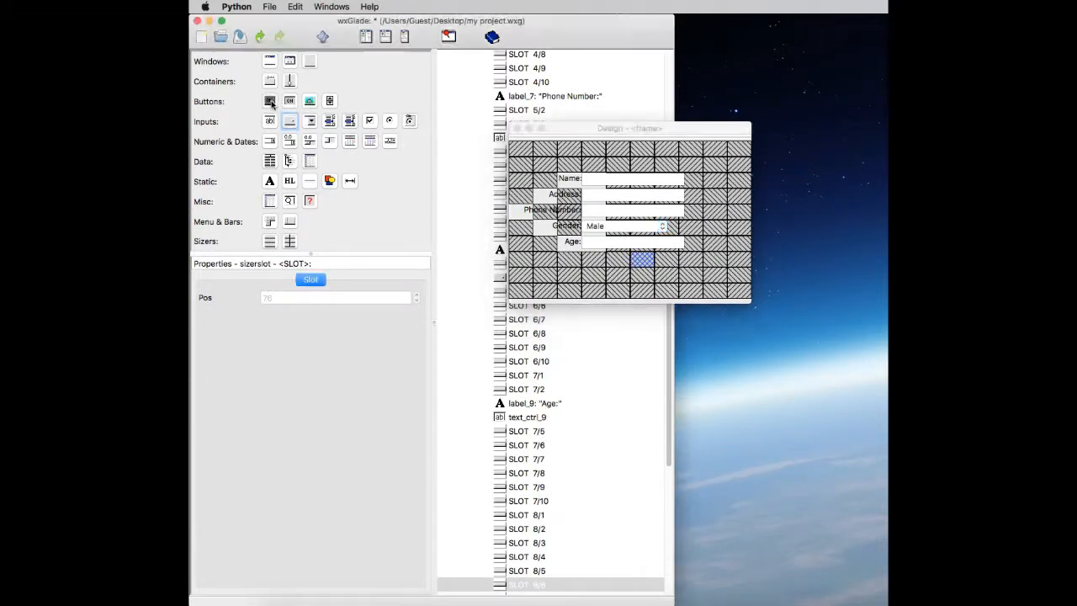
{"action": "left_click", "coordinate": [691, 275]}
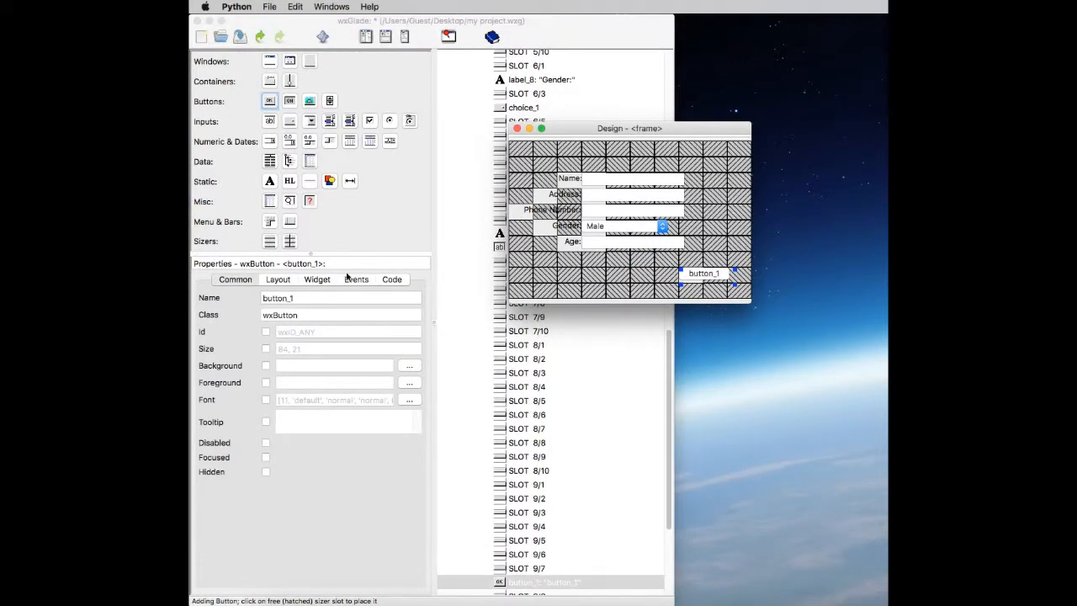
Change the new button's label to Save.
{"action": "left_click", "coordinate": [316, 281]}
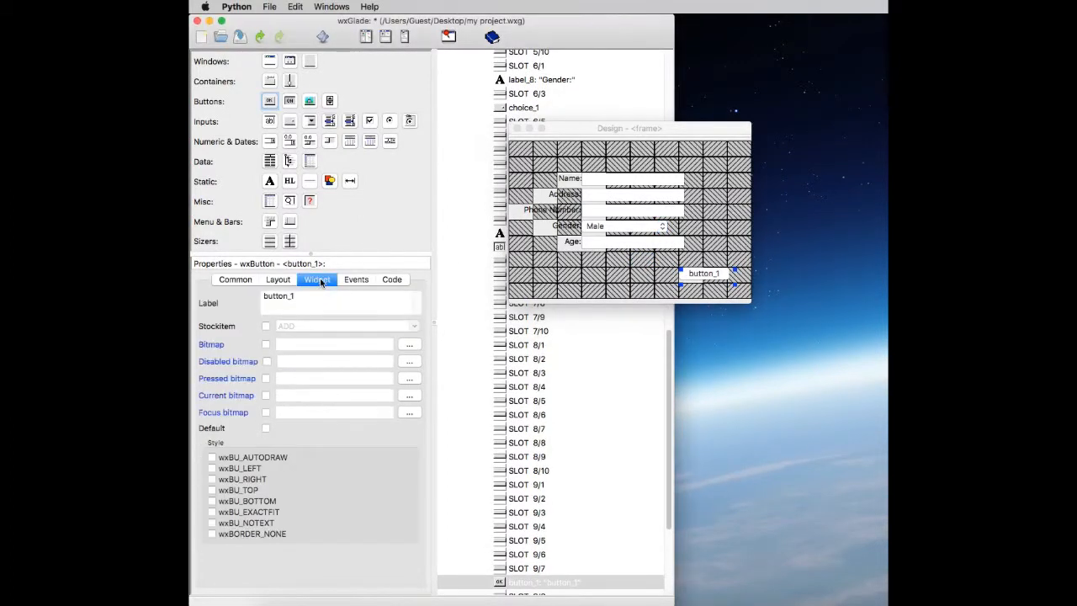
{"action": "left_click_drag", "start_coordinate": [300, 296], "coordinate": [246, 296]}
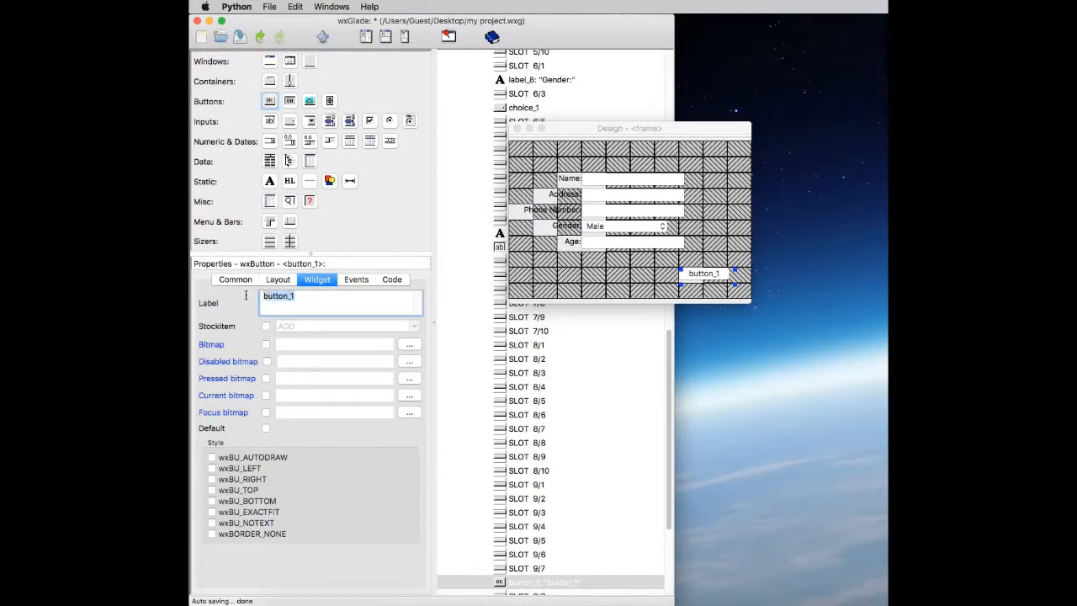
{"action": "key", "text": "BackSpace"}
{"action": "type", "text": "k"}
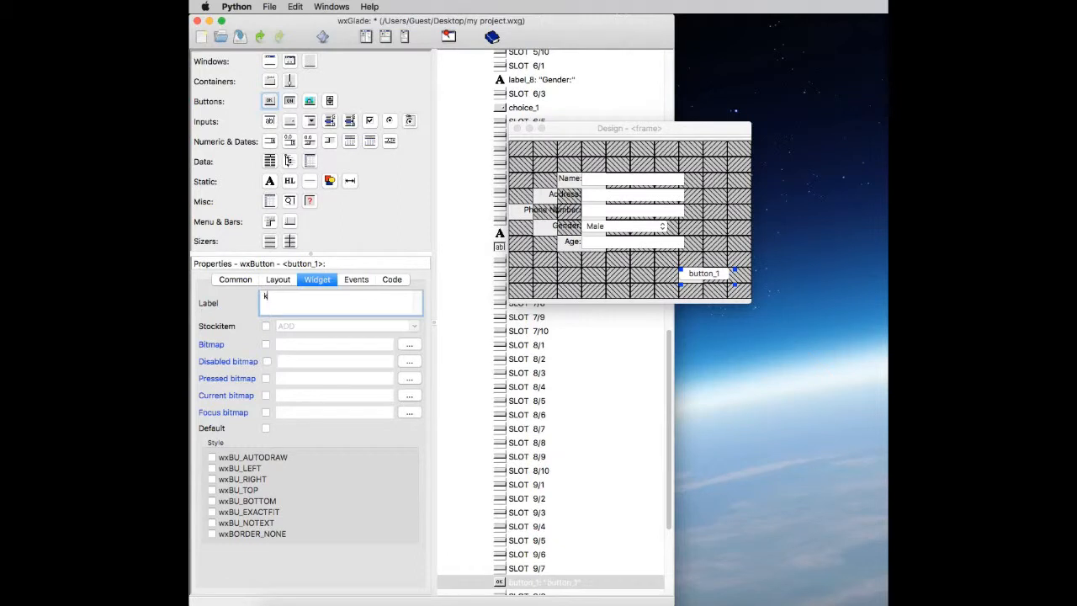
{"action": "key", "text": "BackSpace"}
{"action": "type", "text": "Save"}
{"action": "left_click", "coordinate": [692, 273]}
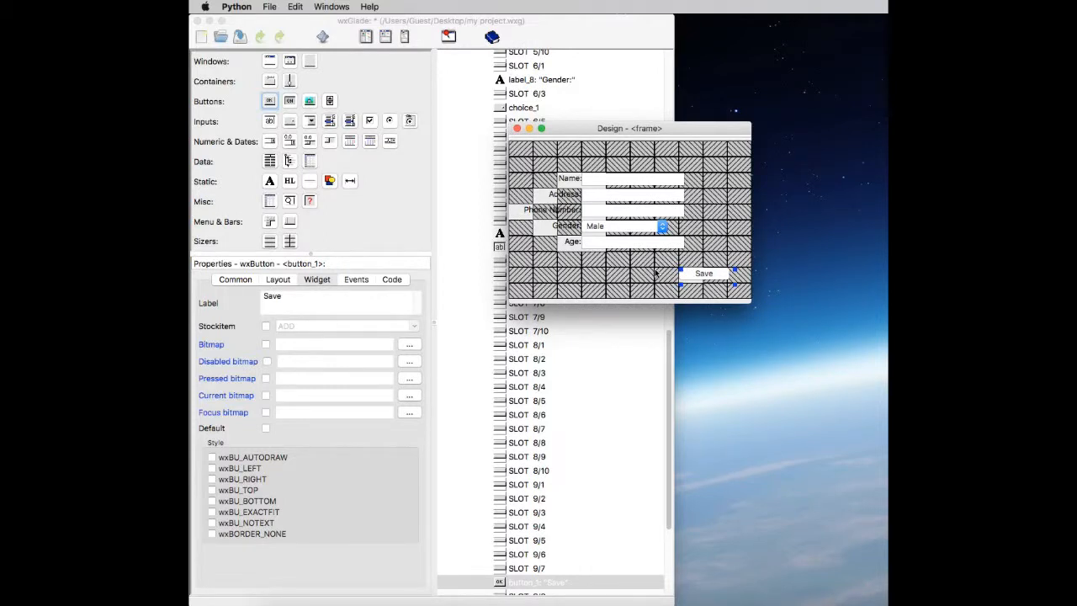
Open a preview of the form and arrange it directly below the design window.
{"action": "left_click_drag", "start_coordinate": [607, 130], "coordinate": [612, 59]}
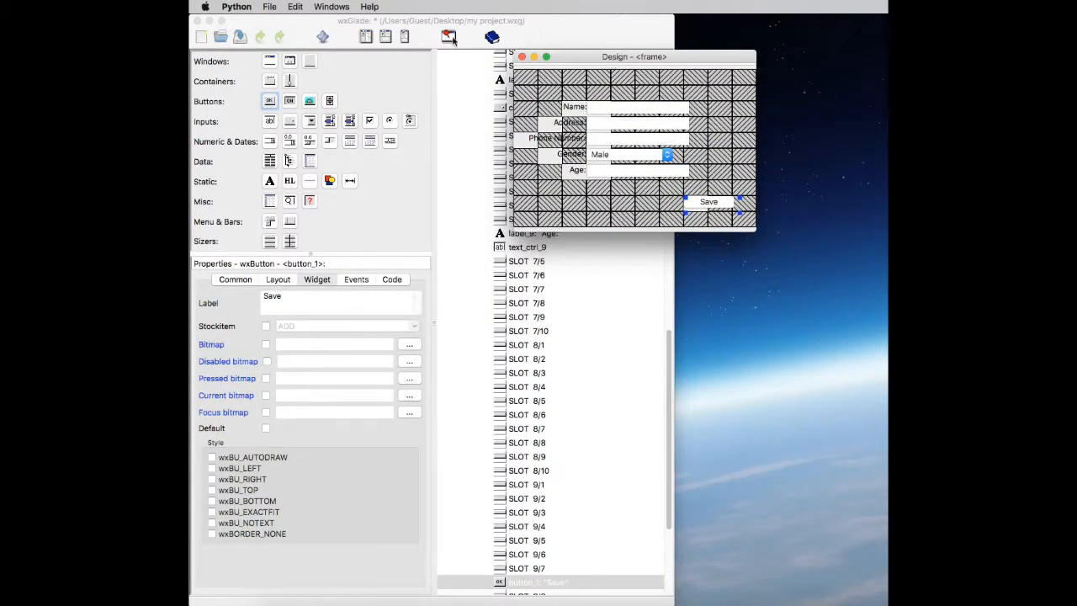
{"action": "left_click", "coordinate": [332, 6]}
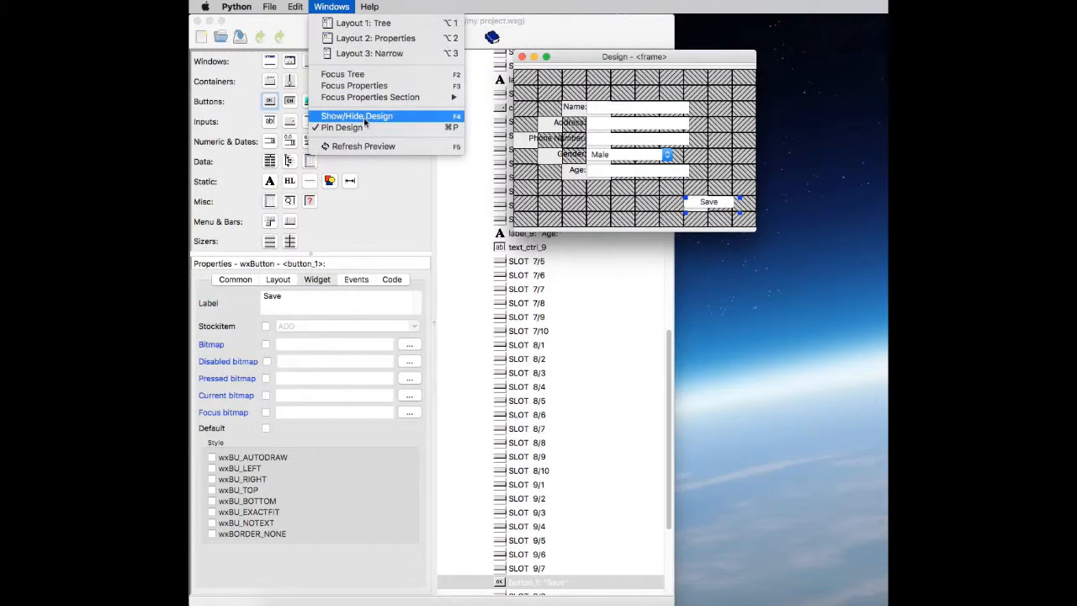
{"action": "left_click", "coordinate": [385, 147]}
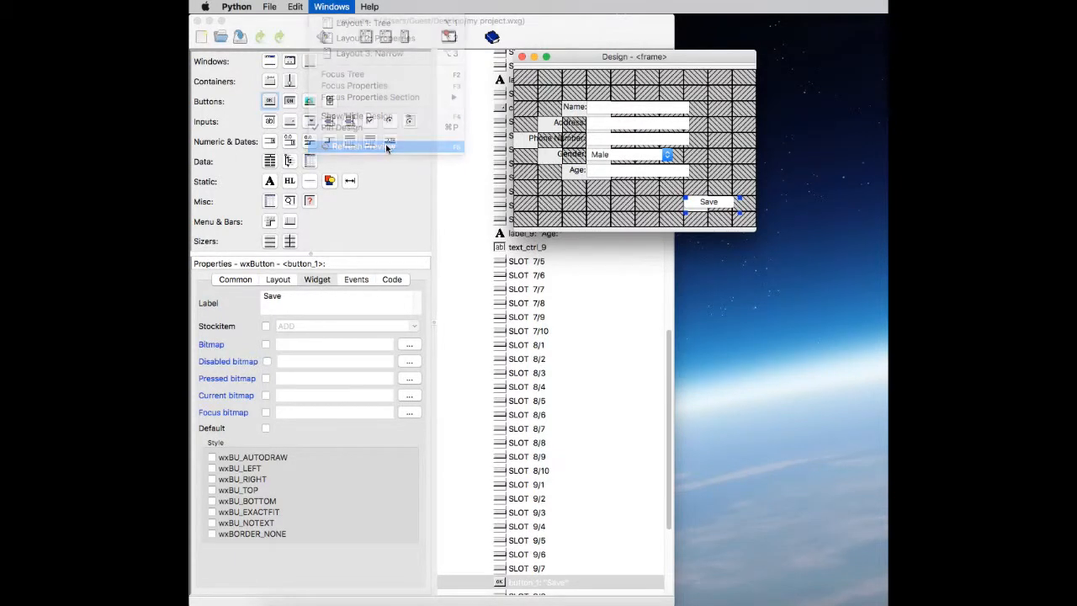
{"action": "left_click_drag", "start_coordinate": [802, 227], "coordinate": [667, 260]}
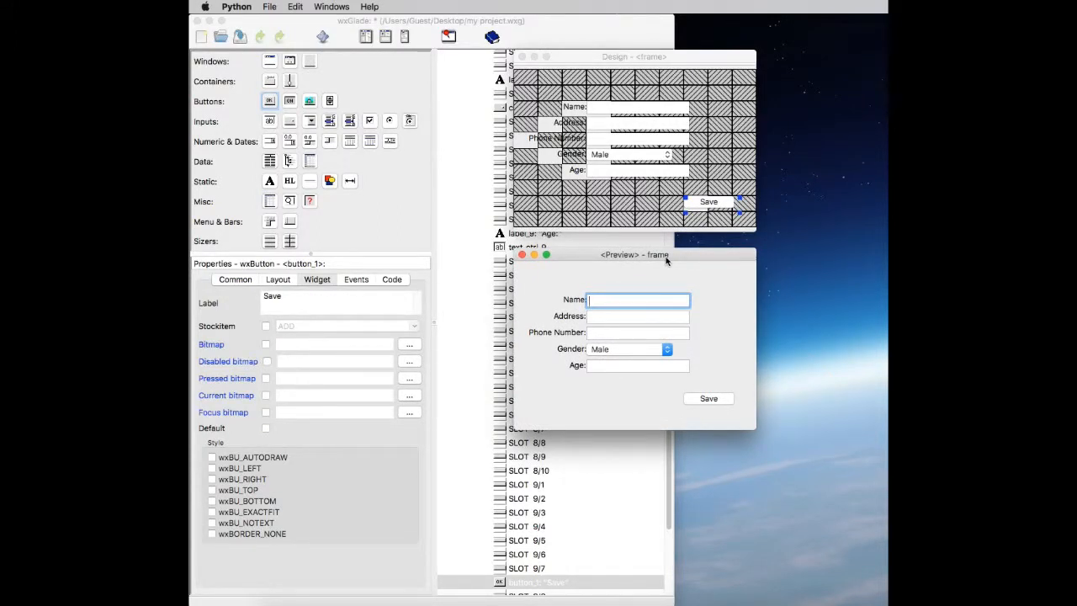
Fill in the preview form with a sample full name, street address and phone number.
{"action": "type", "text": "Bob Villa"}
{"action": "left_click", "coordinate": [673, 316]}
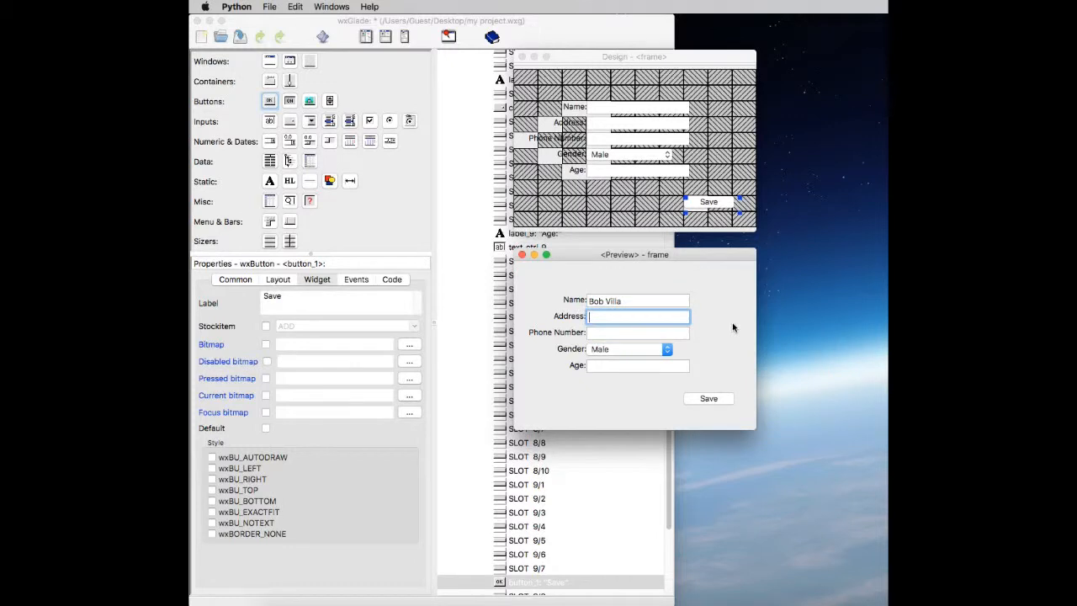
{"action": "type", "text": "1011 west Plainfield Road"}
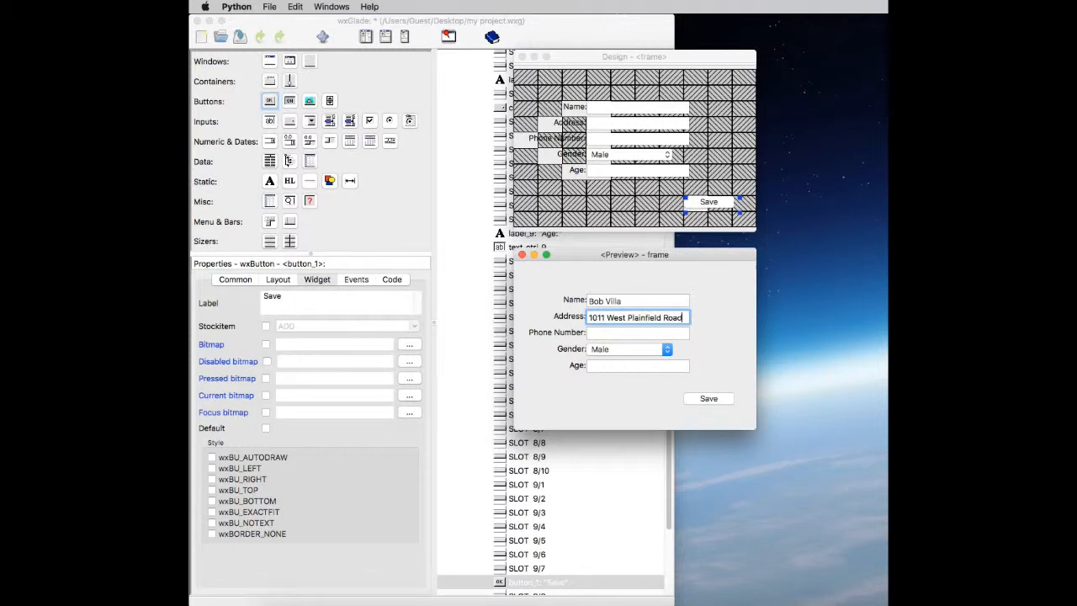
{"action": "left_click", "coordinate": [683, 333]}
{"action": "type", "text": "555"}
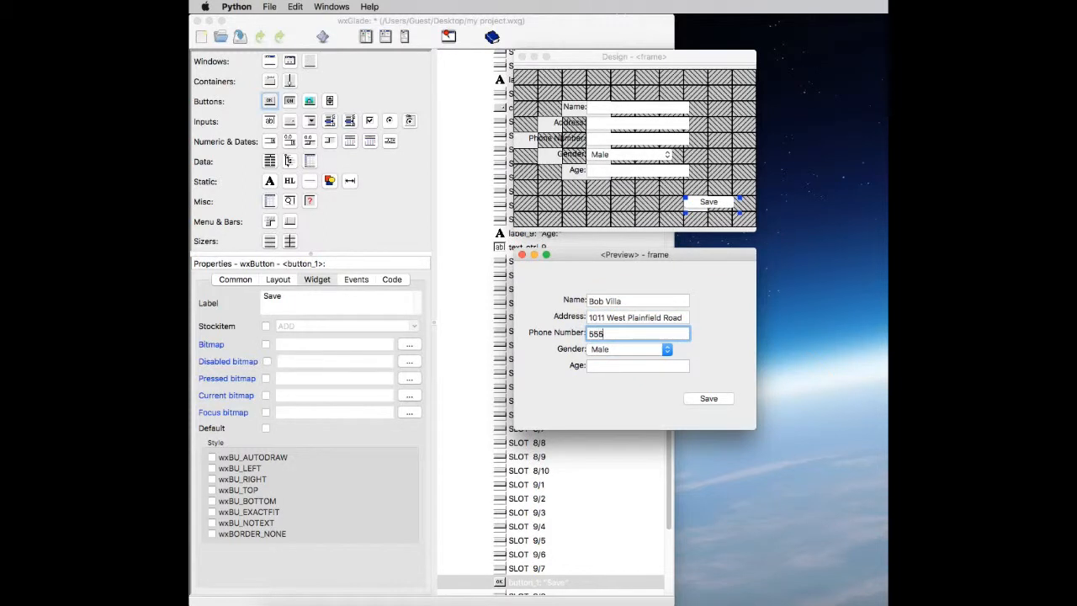
{"action": "type", "text": "-234-3456"}
Choose Hermaphrodite as the gender in the preview form and enter 45 as the age.
{"action": "left_click", "coordinate": [658, 352]}
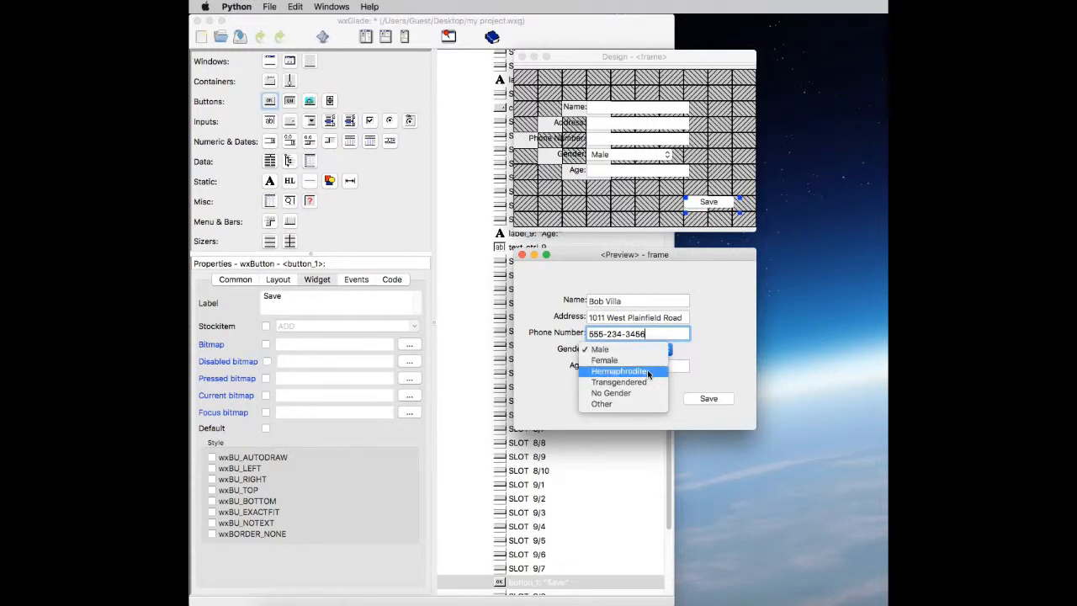
{"action": "left_click", "coordinate": [648, 371]}
{"action": "left_click", "coordinate": [647, 370]}
{"action": "type", "text": "45"}
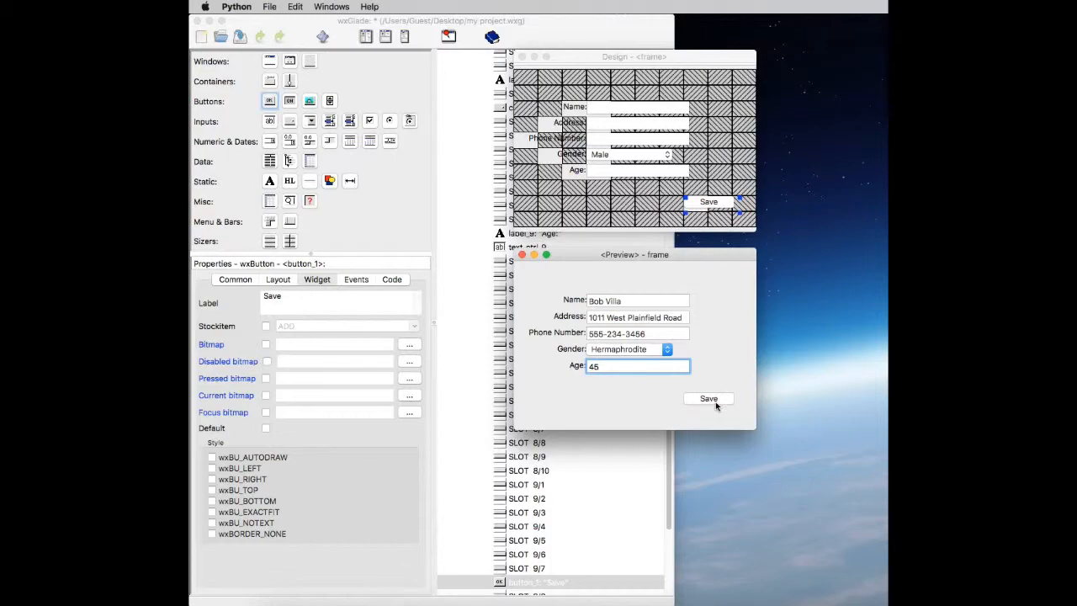